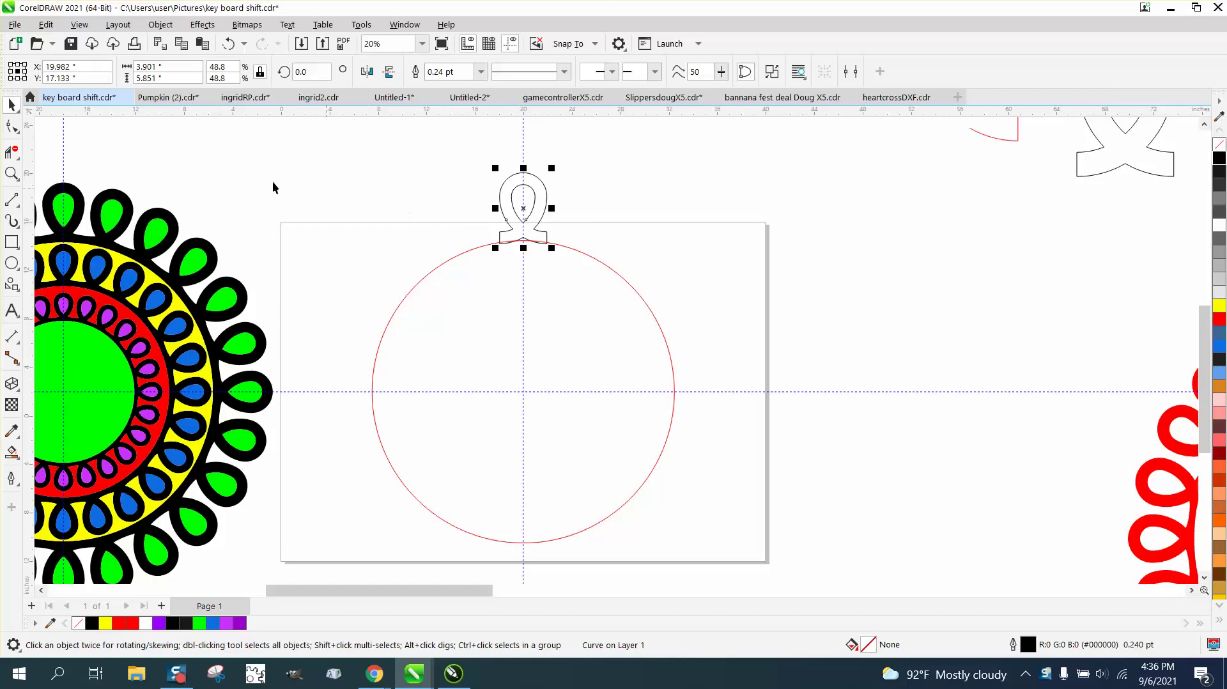
Move the loop shape's rotation centre down to the centre of the red circle.
click(13, 173)
drag(351, 150, 735, 434)
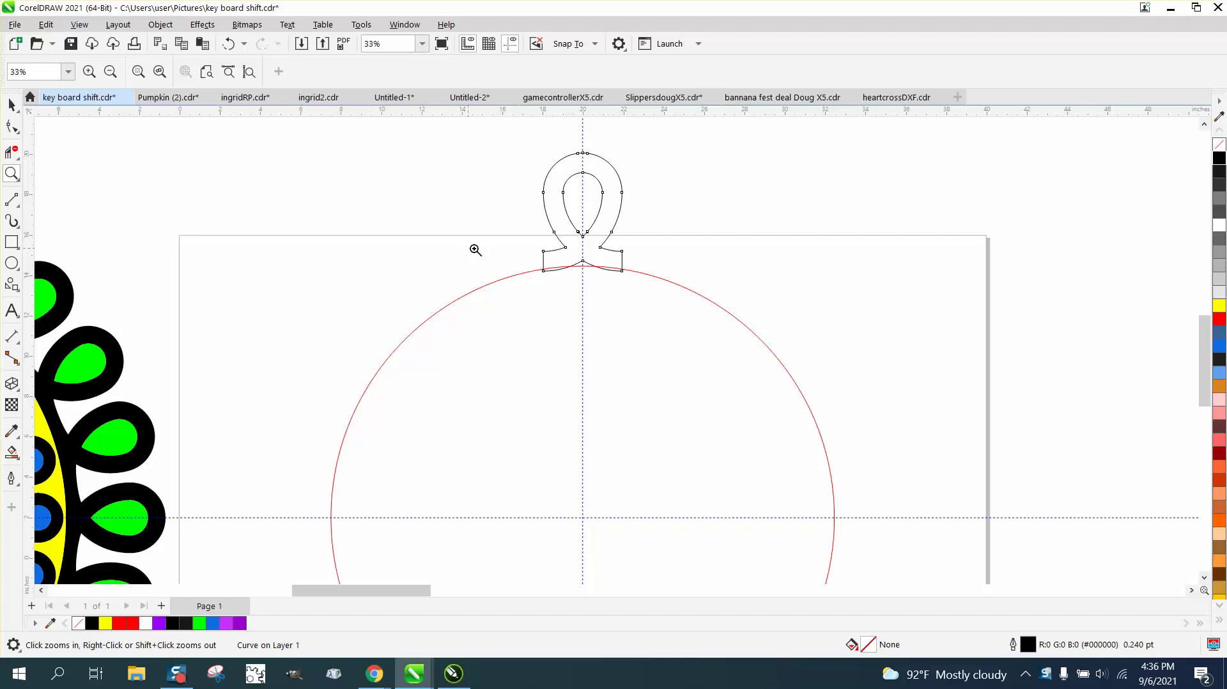
click(13, 106)
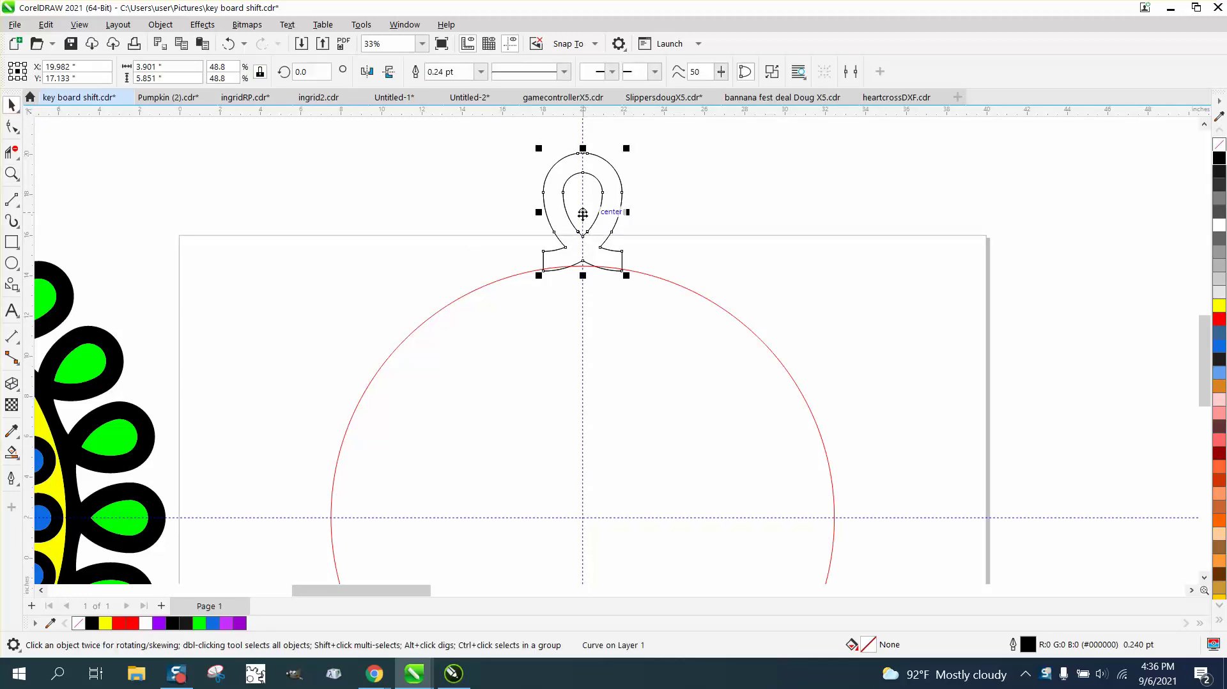
click(583, 214)
drag(583, 460, 581, 515)
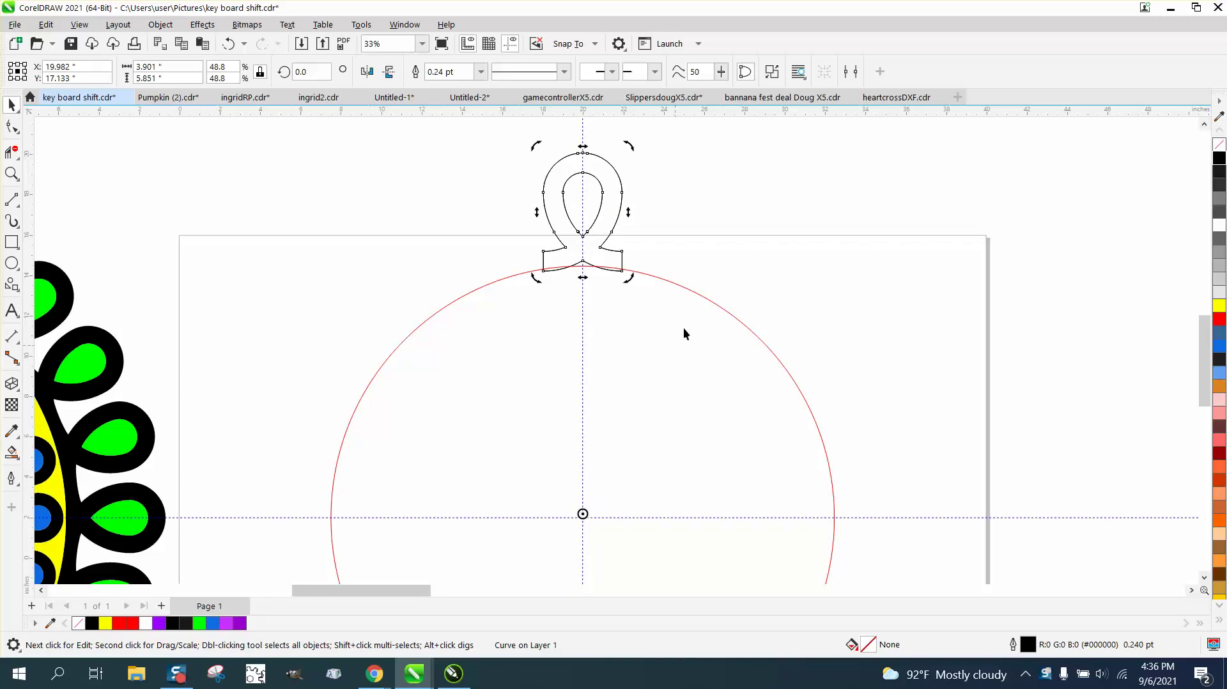
Rotate a copy of the loop shape by 15 degrees about the red circle's centre.
click(698, 281)
click(577, 229)
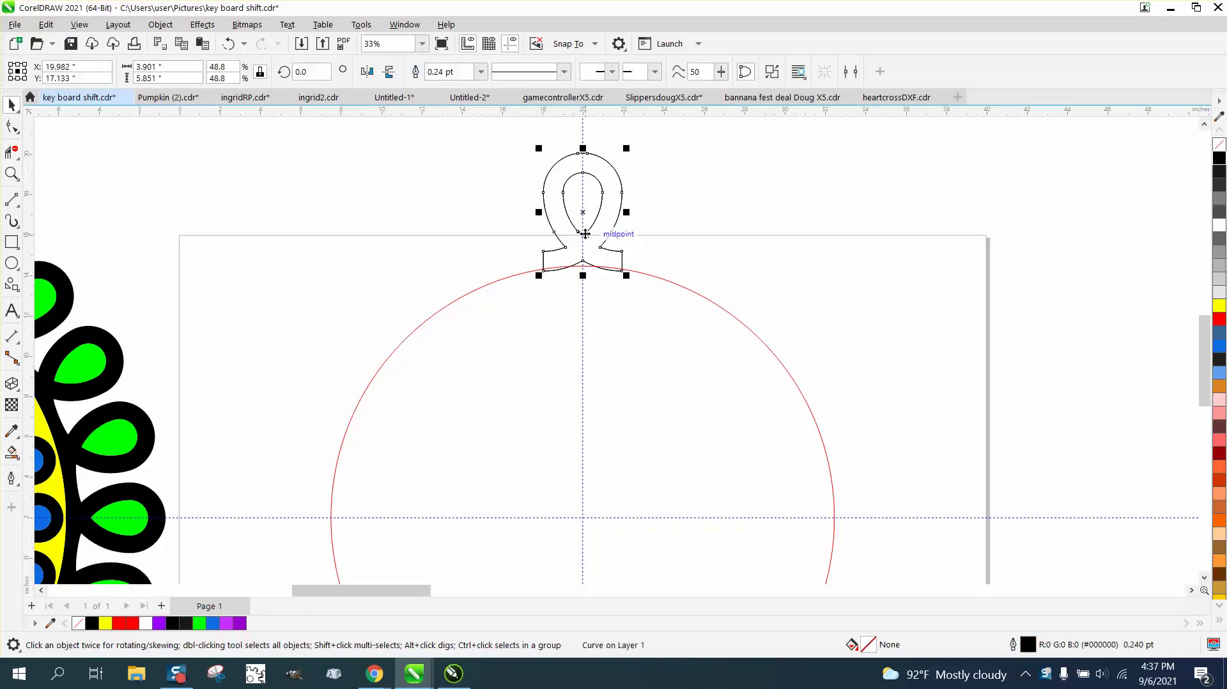
click(580, 232)
click(307, 72)
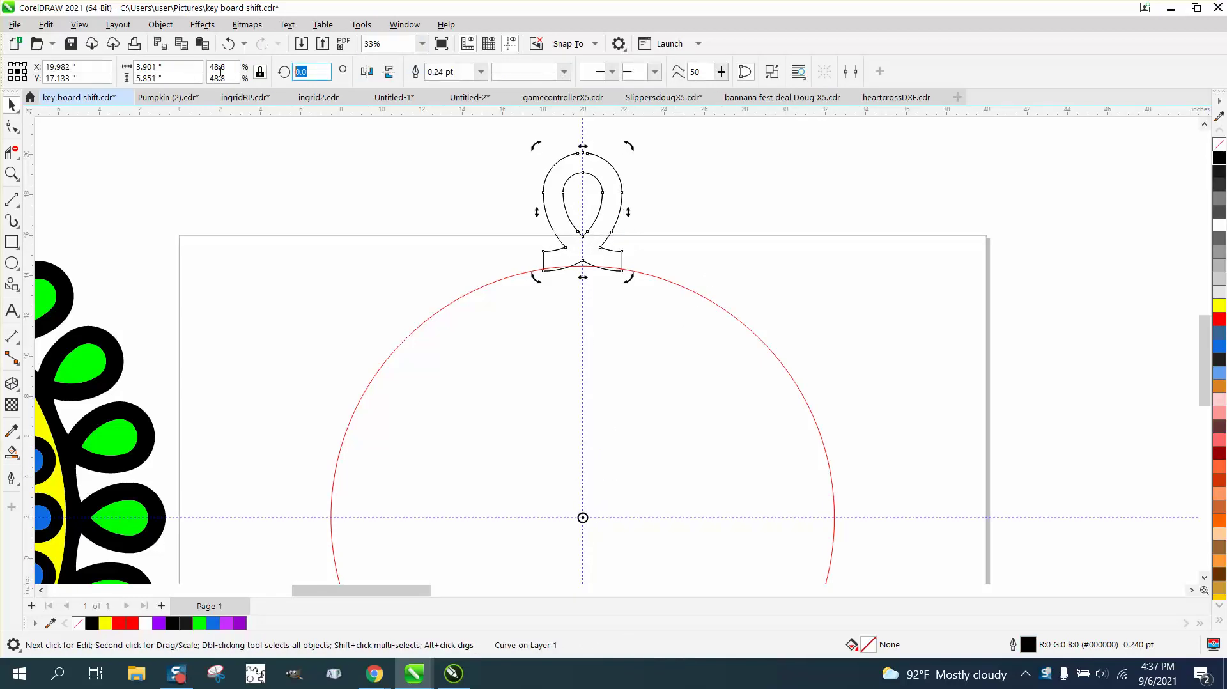
text(15)
key(Return)
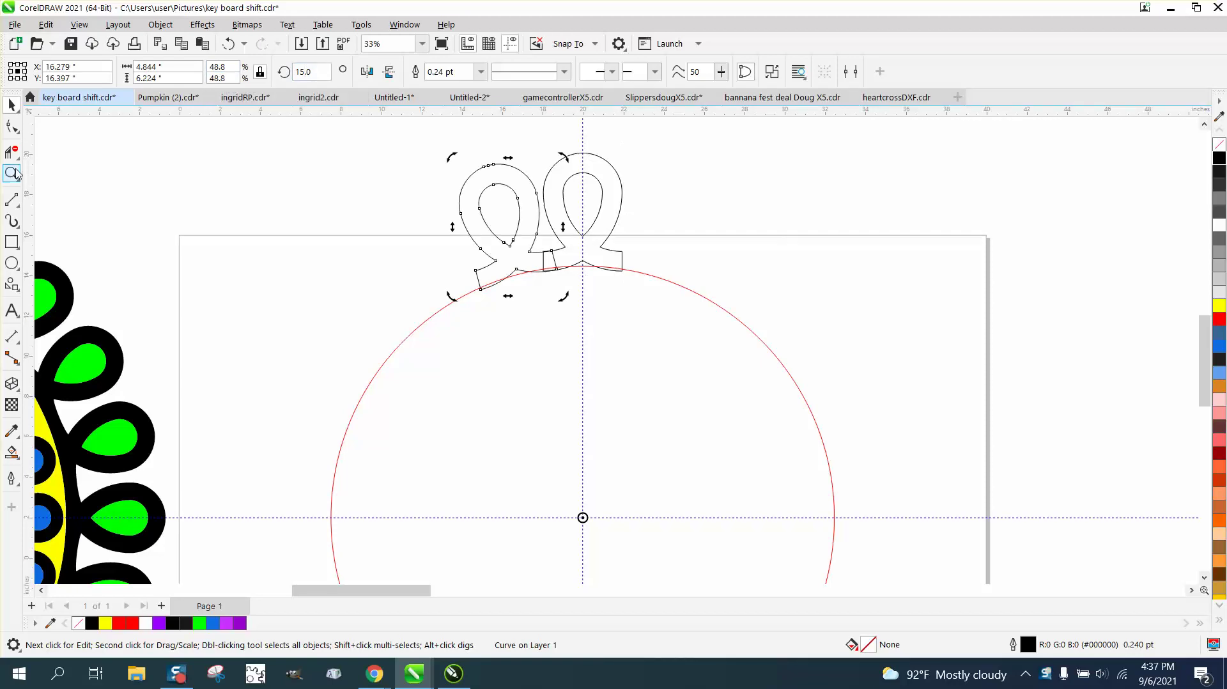
Draw a vertical two-point line about 26.2 in long and centre it on the red circle.
click(17, 204)
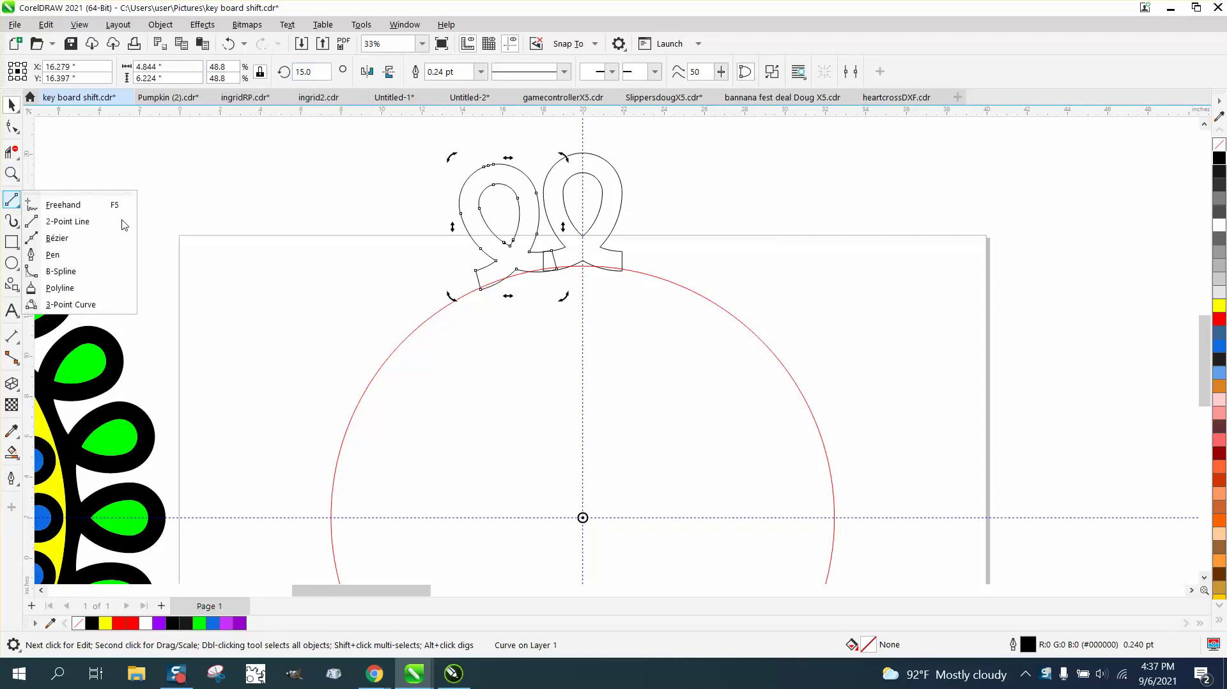
click(96, 221)
mouse_move(376, 164)
mouse_down()
mouse_move(377, 441)
mouse_move(347, 608)
mouse_up()
key(c)
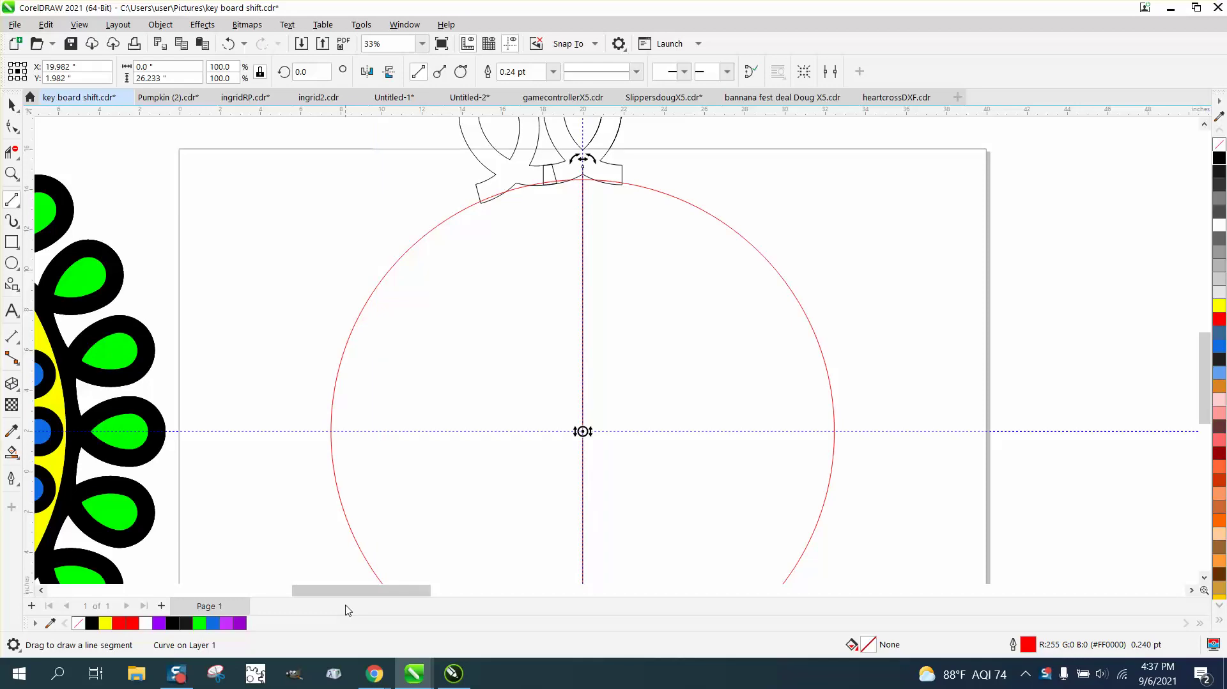
Stretch the vertical line symmetrically about its centre to about 29.5 in long.
scroll(678, 339, down, 2)
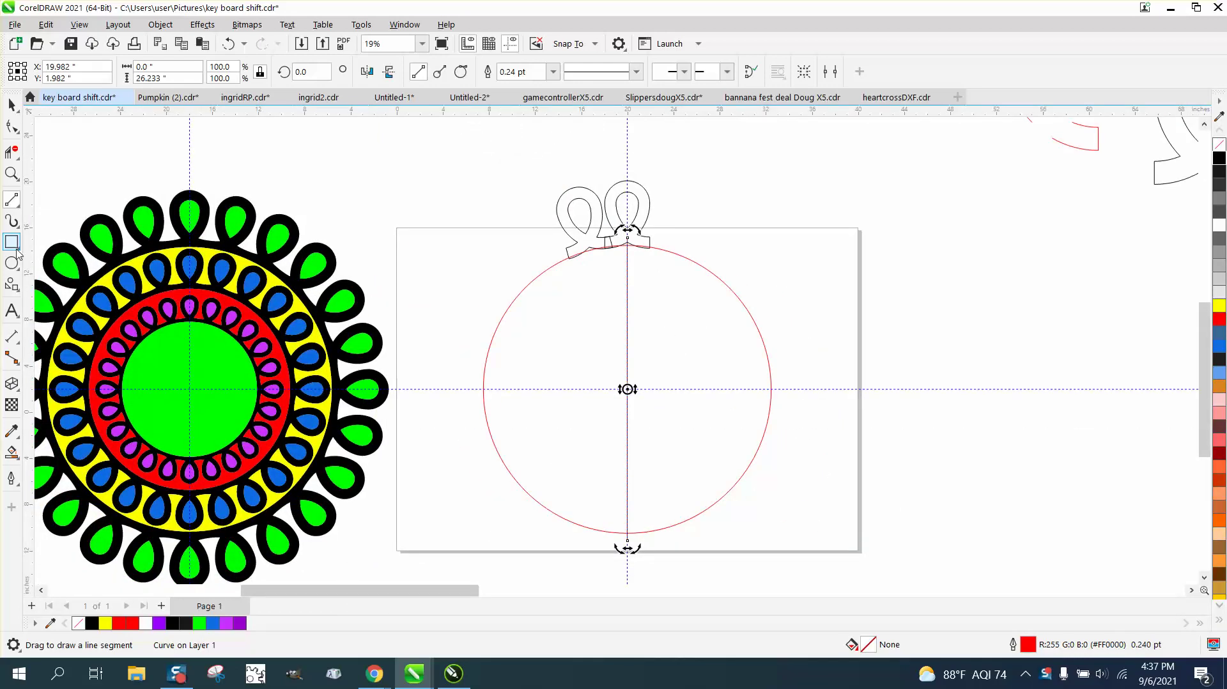
click(12, 173)
drag(420, 177, 745, 355)
click(11, 105)
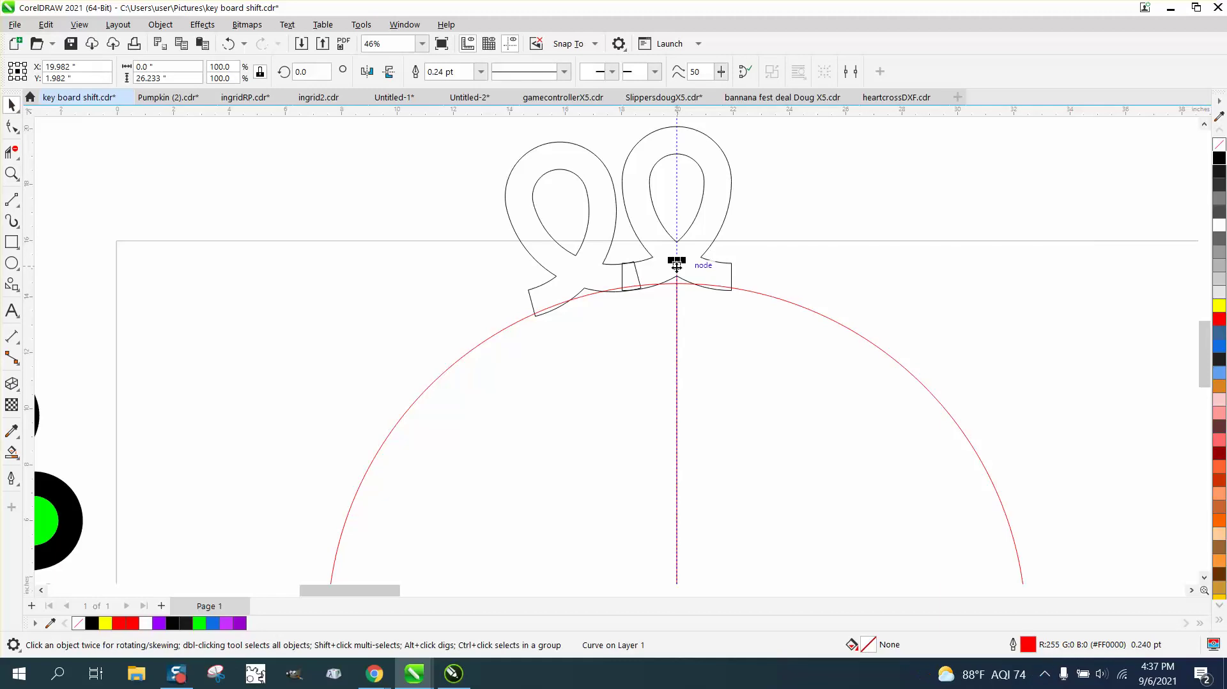
drag(677, 260, 678, 168)
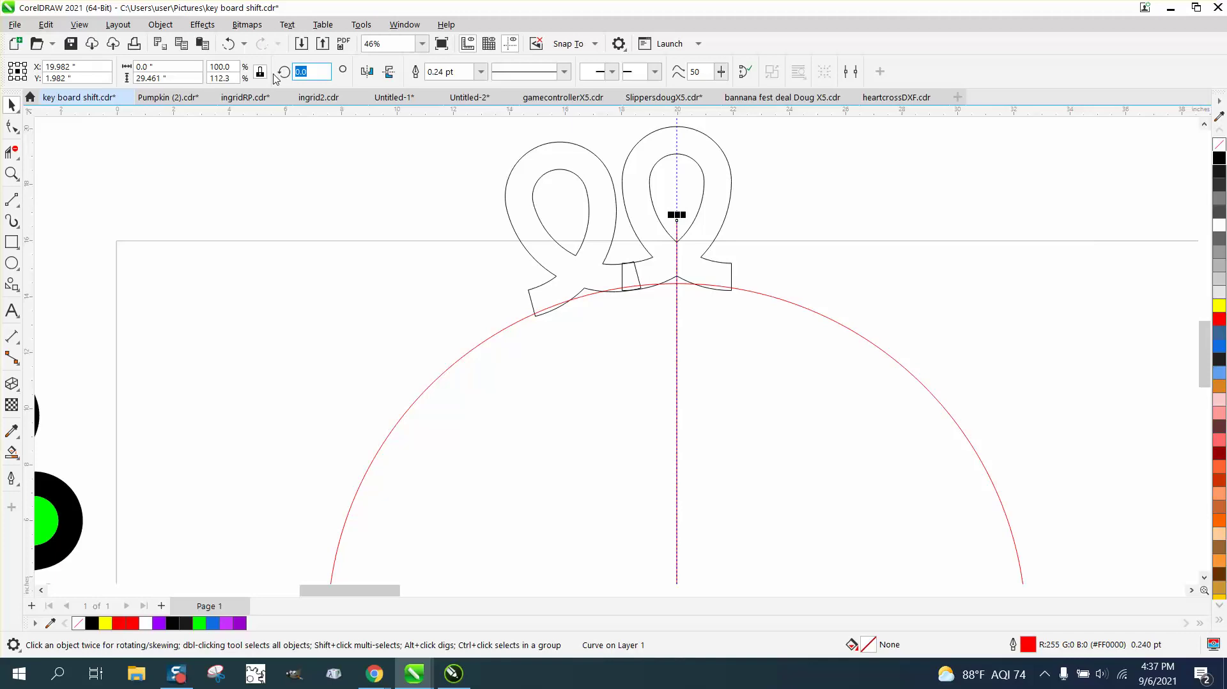
Rotate a copy of the vertical line by 7.5 degrees about its centre, keeping the original.
click(661, 352)
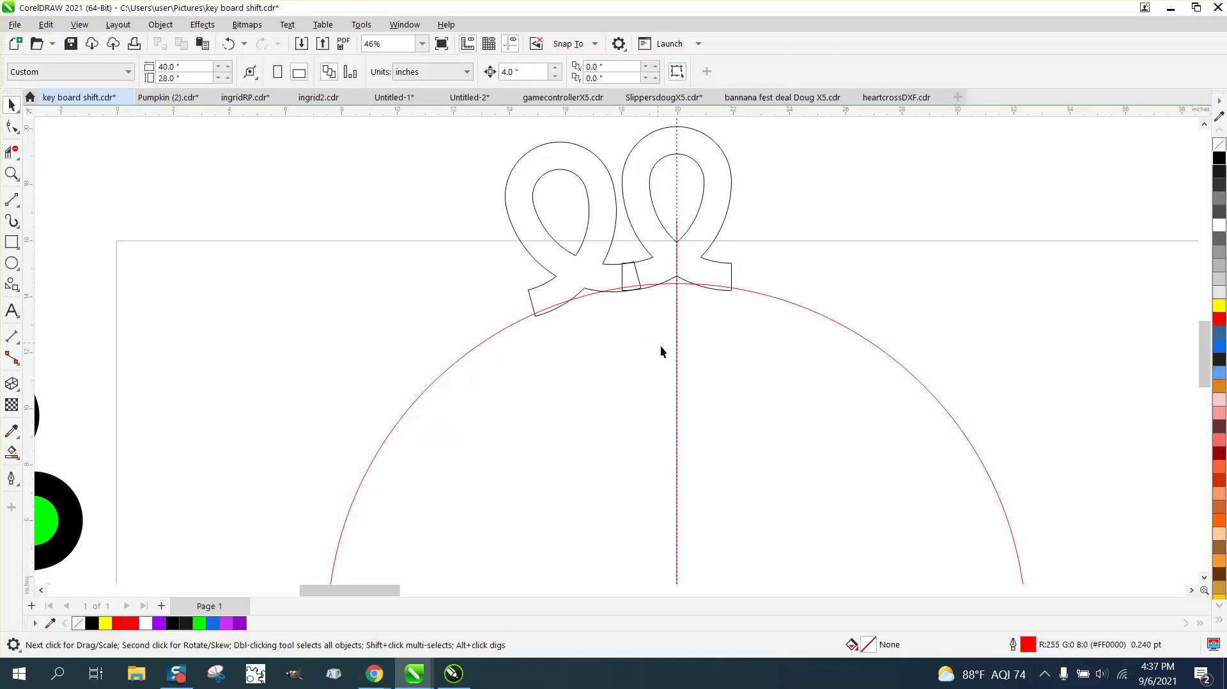
click(677, 345)
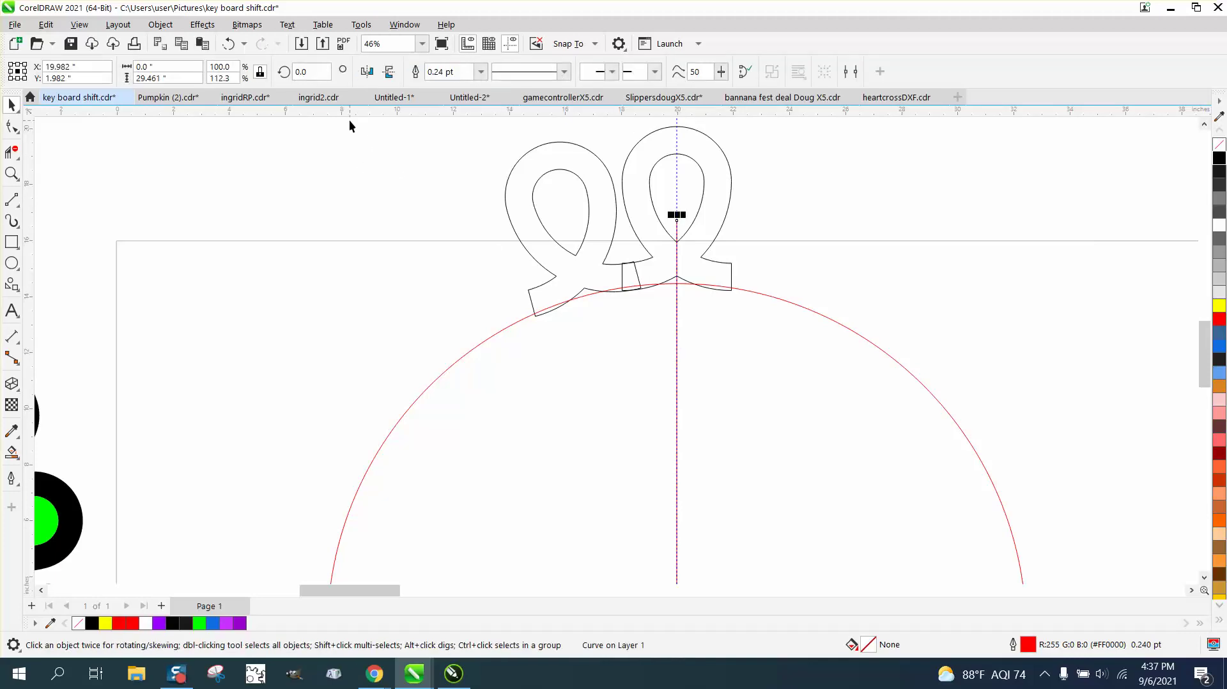
click(301, 71)
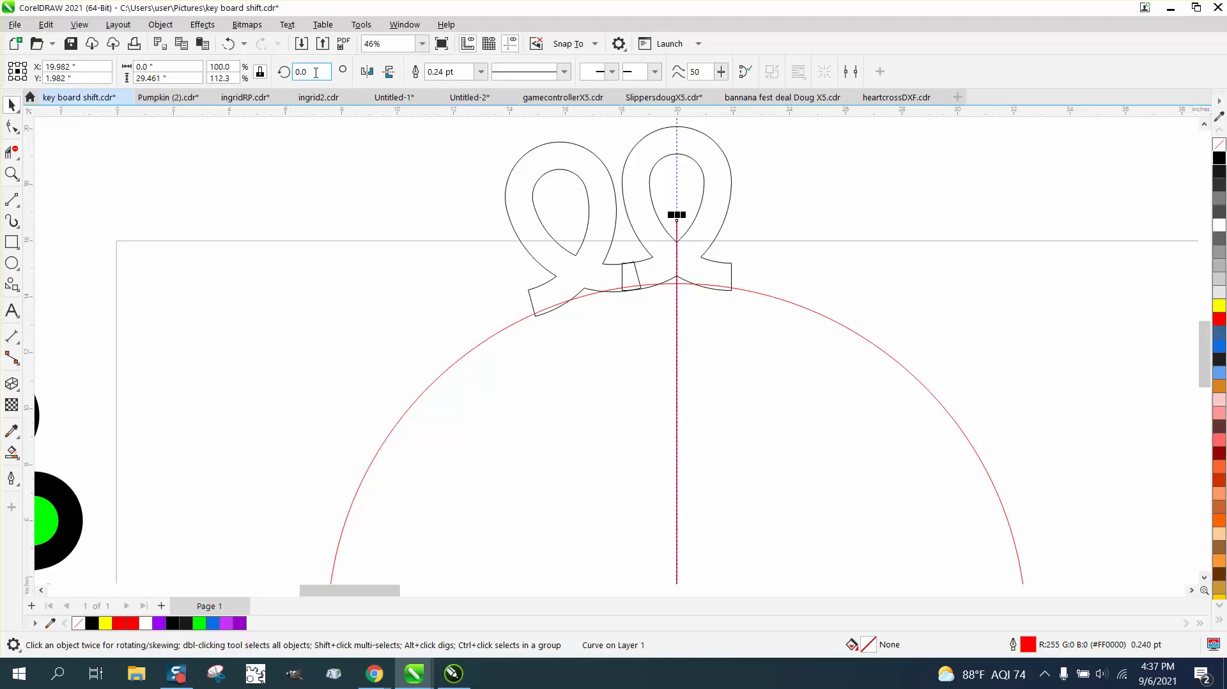
text(7)
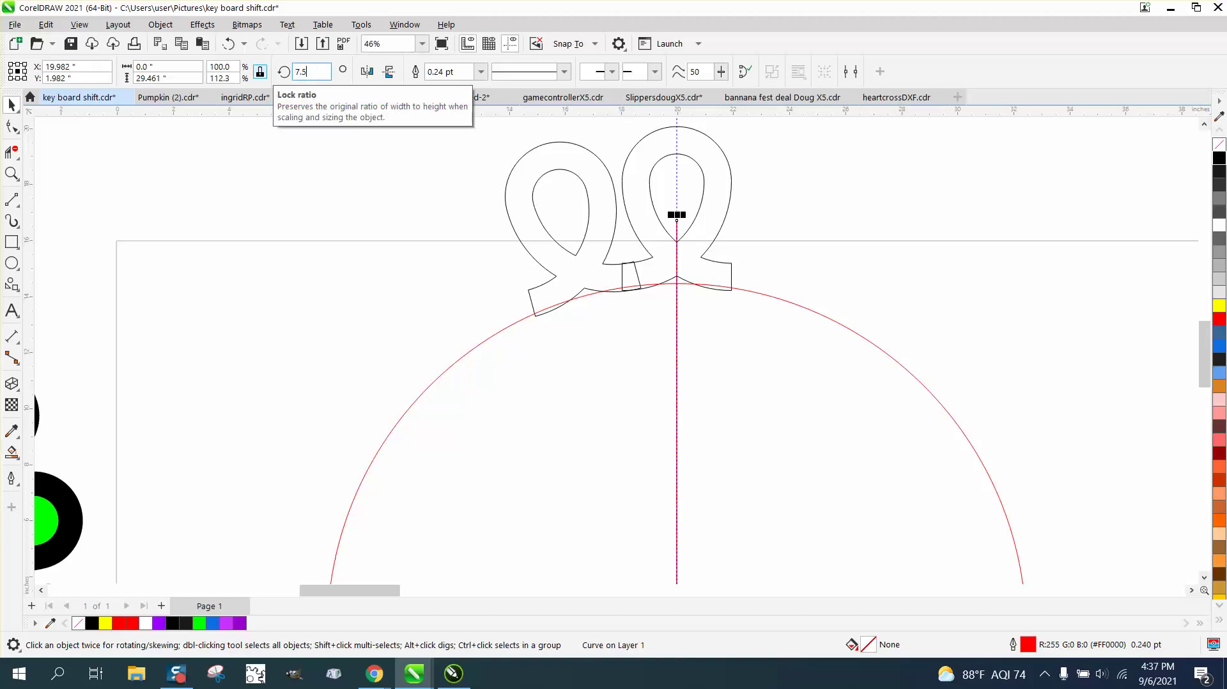
text(.5)
key(Return)
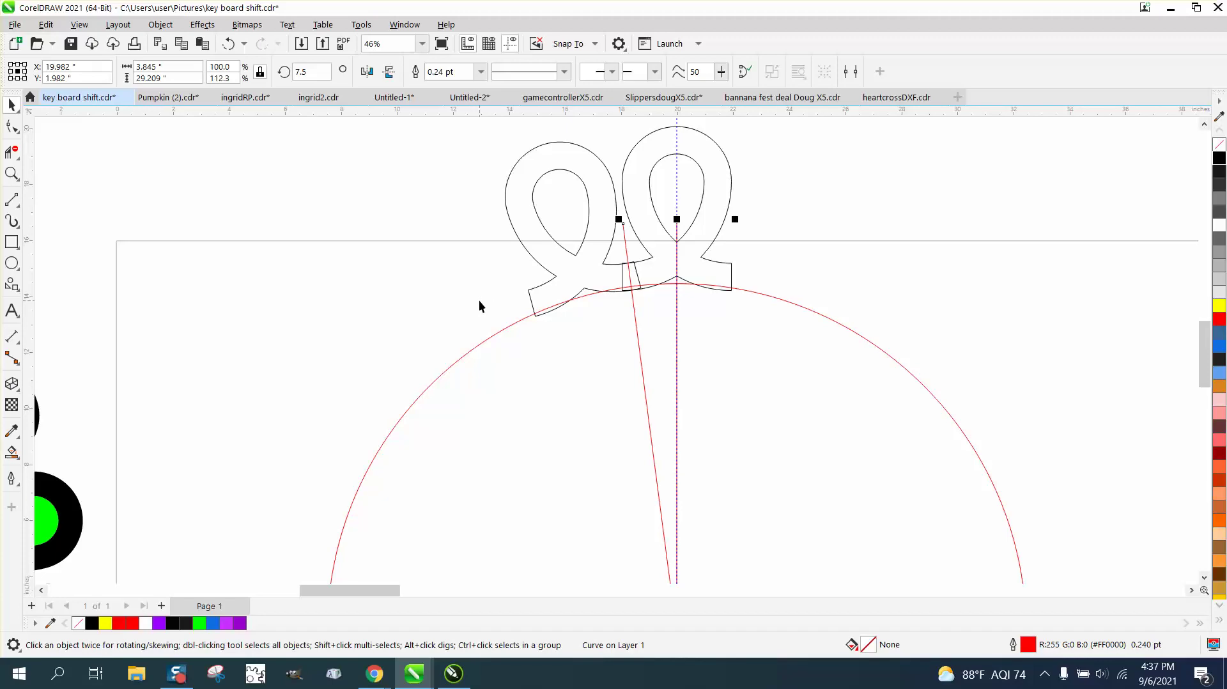
Lengthen the upright centre line symmetrically to about 37.1 in, so it extends past the top of the upright loop.
scroll(664, 368, down, 1)
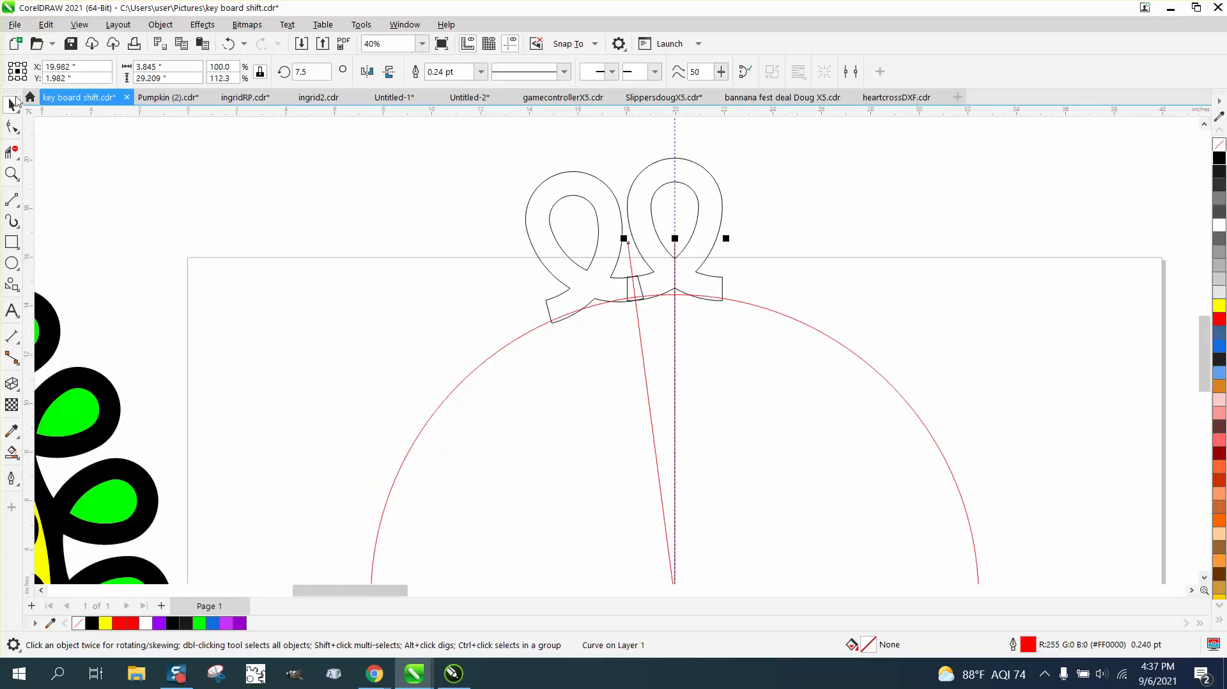
click(271, 185)
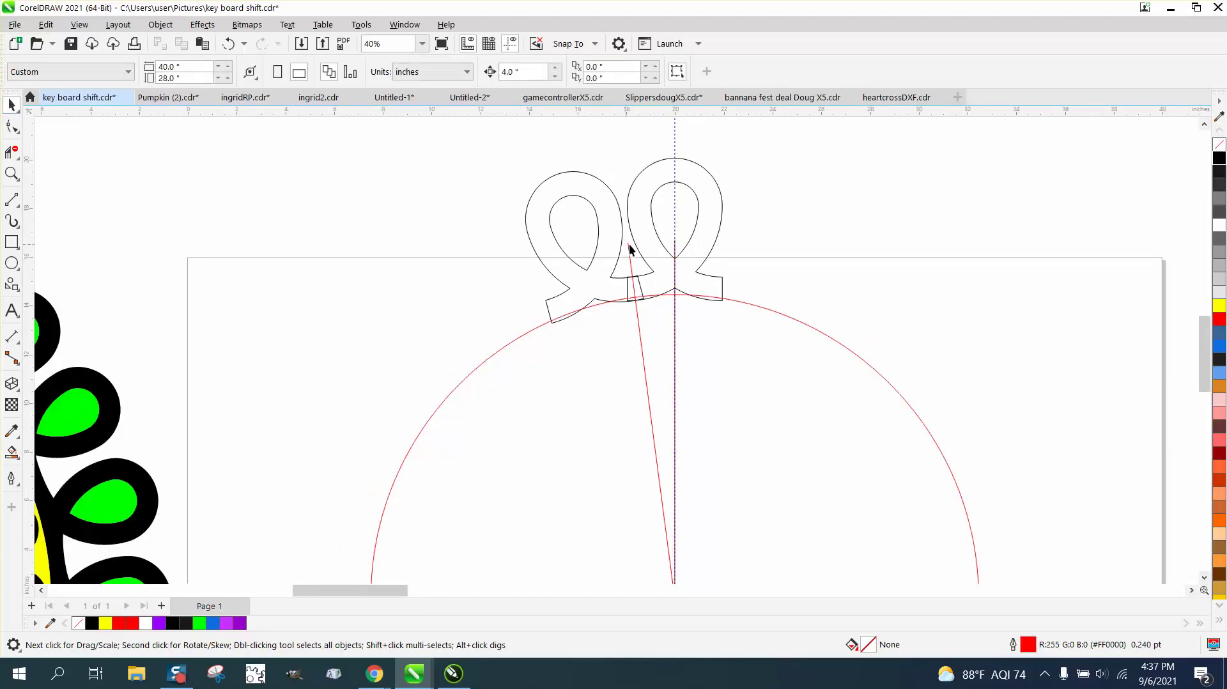
click(675, 251)
drag(676, 235, 679, 150)
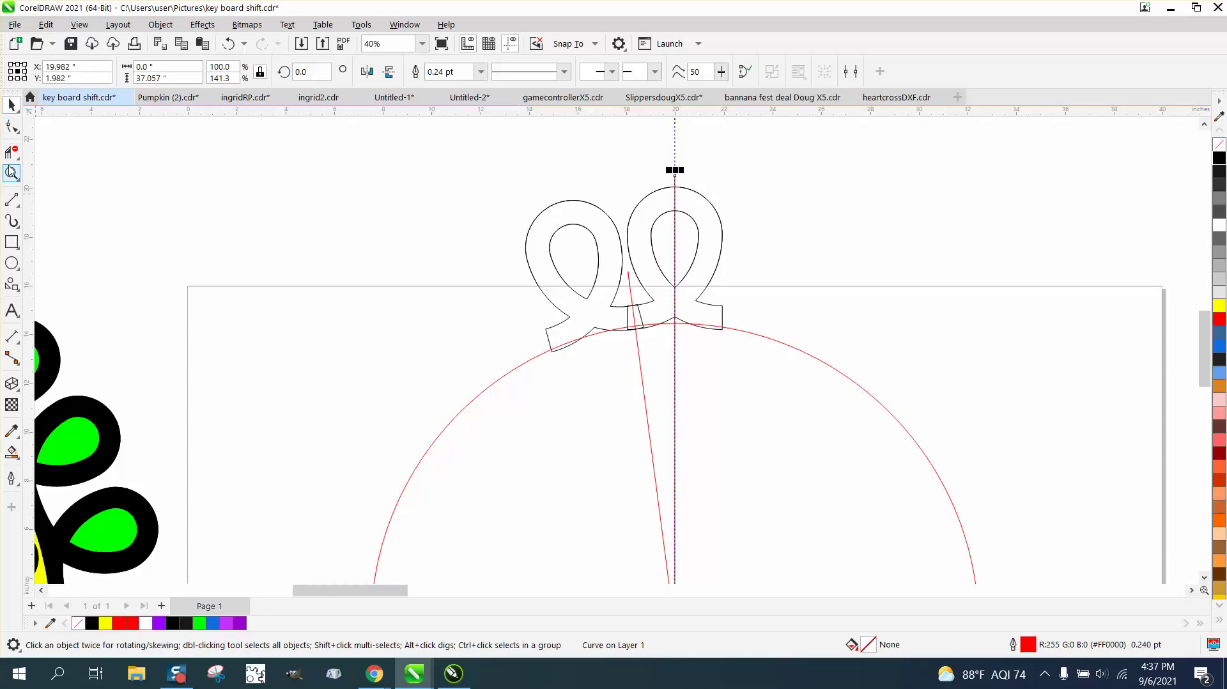
Trim the rotated loop's end line where it overlaps the upright loop's base, and undo the stray deletion of the circle.
click(11, 174)
drag(464, 173, 898, 481)
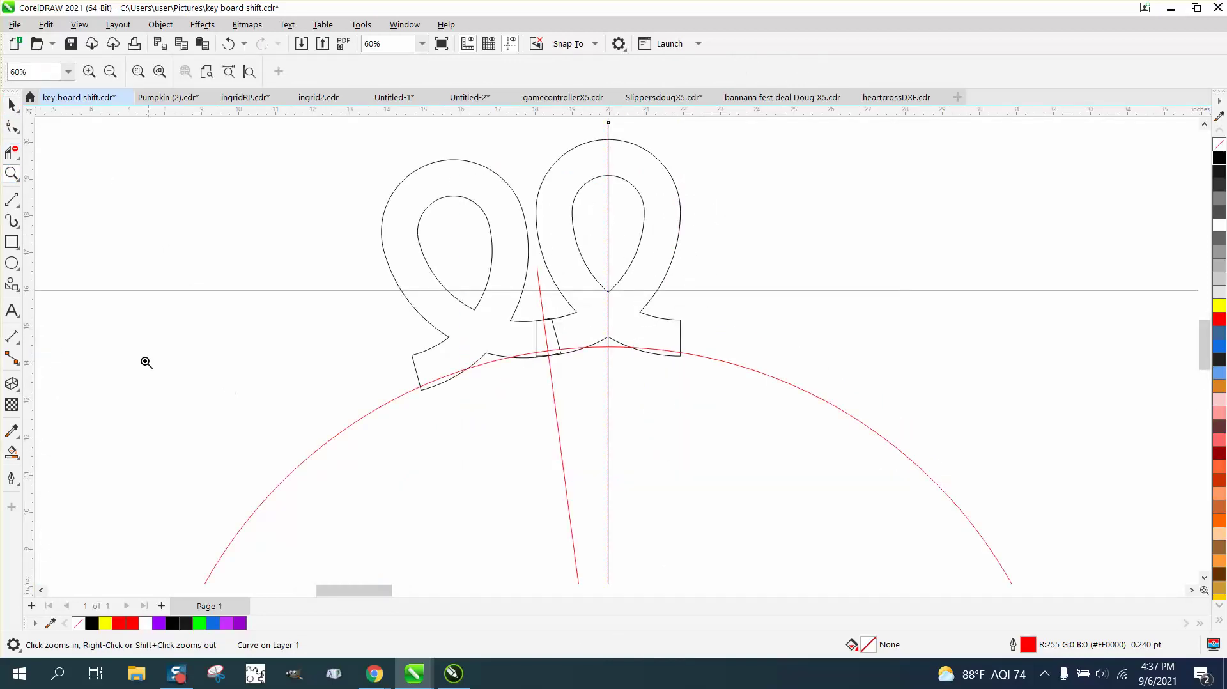
click(12, 151)
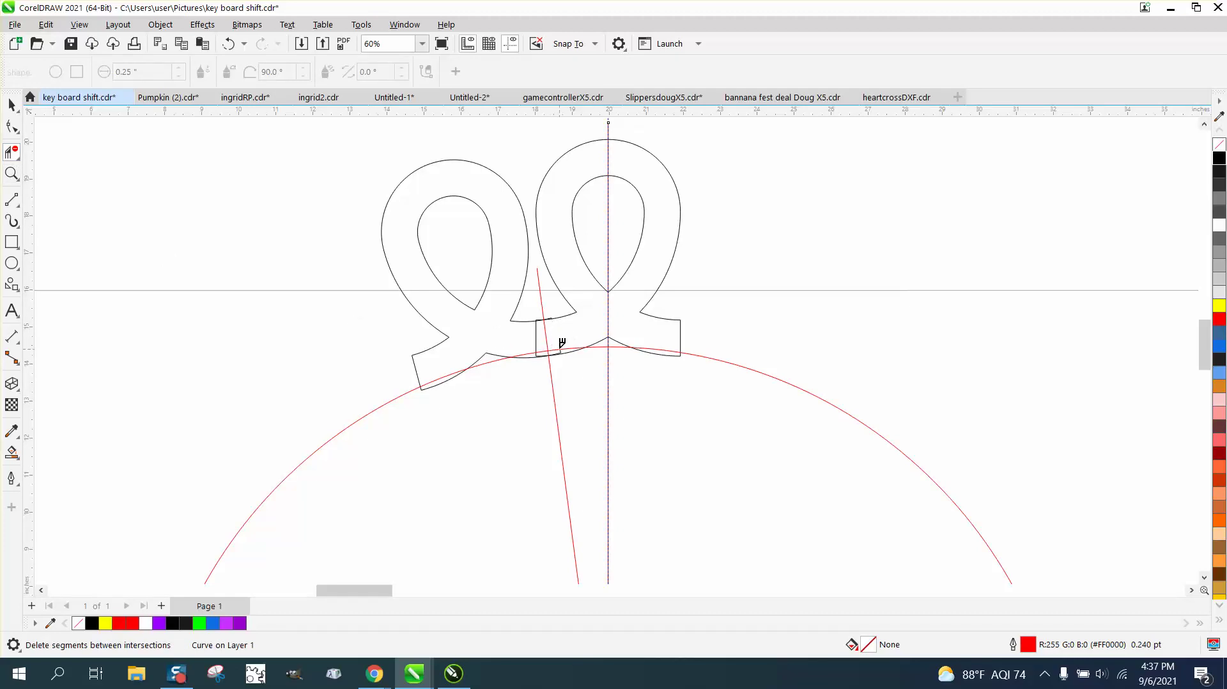
click(563, 345)
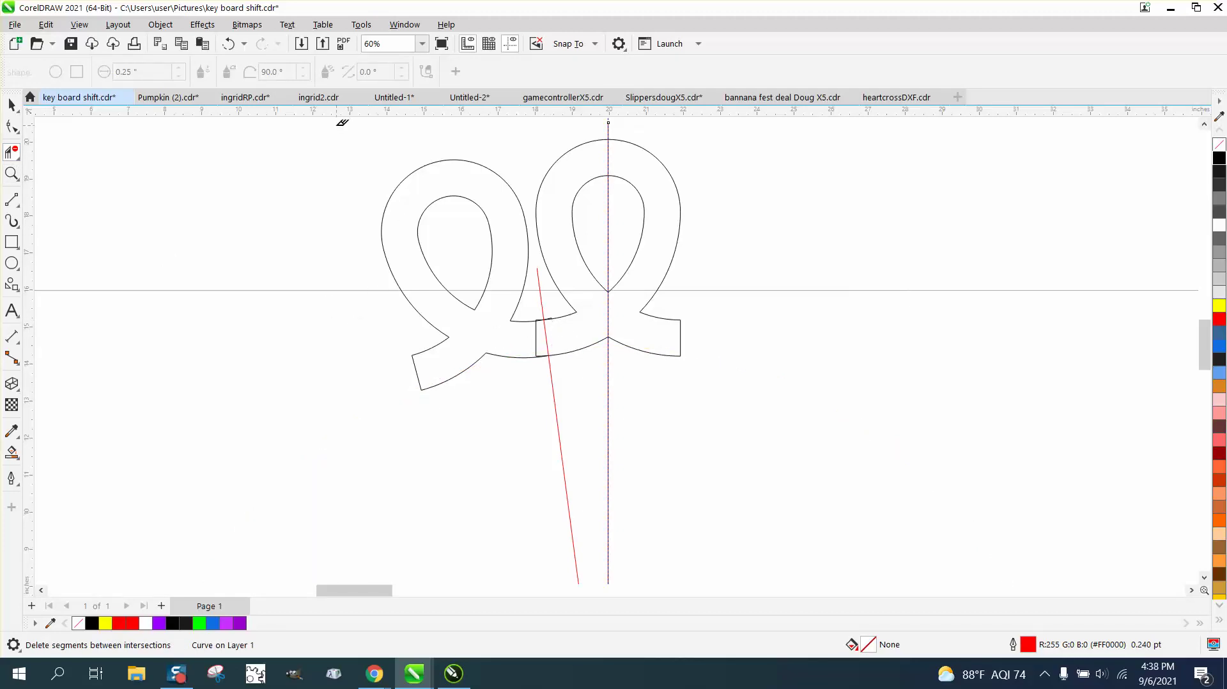
click(229, 43)
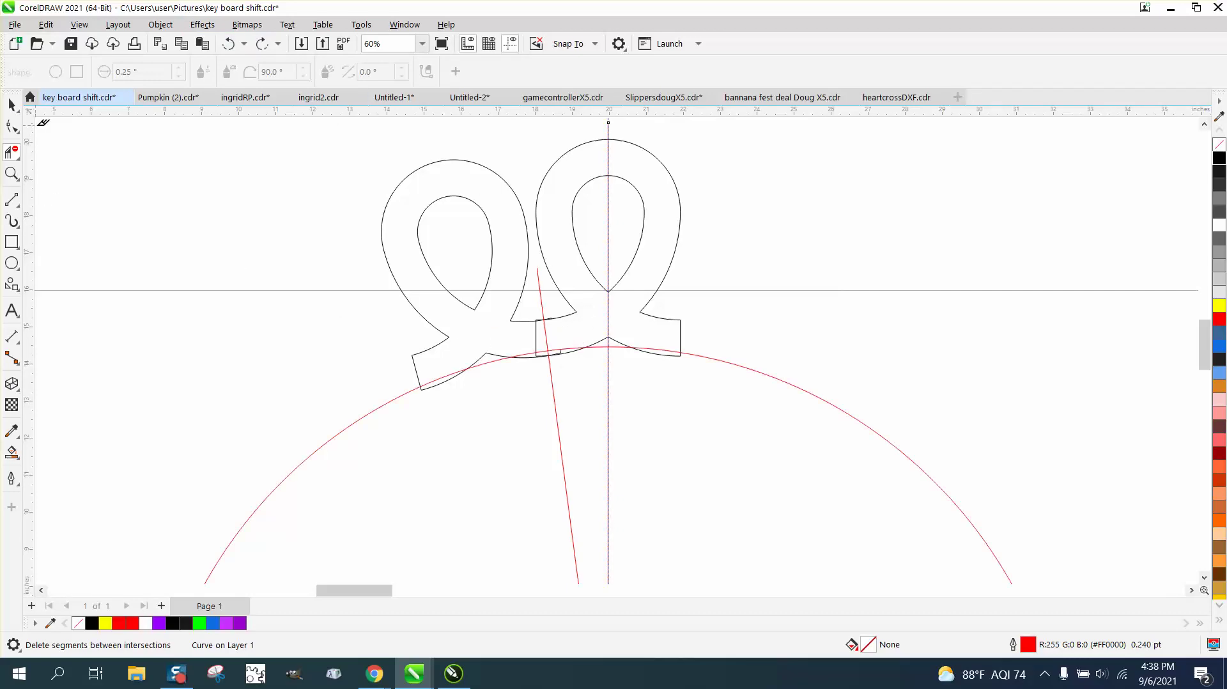
Try a green smart fill on the half of the upright loop between the slanted line and the centre line, and undo it.
click(11, 173)
click(689, 410)
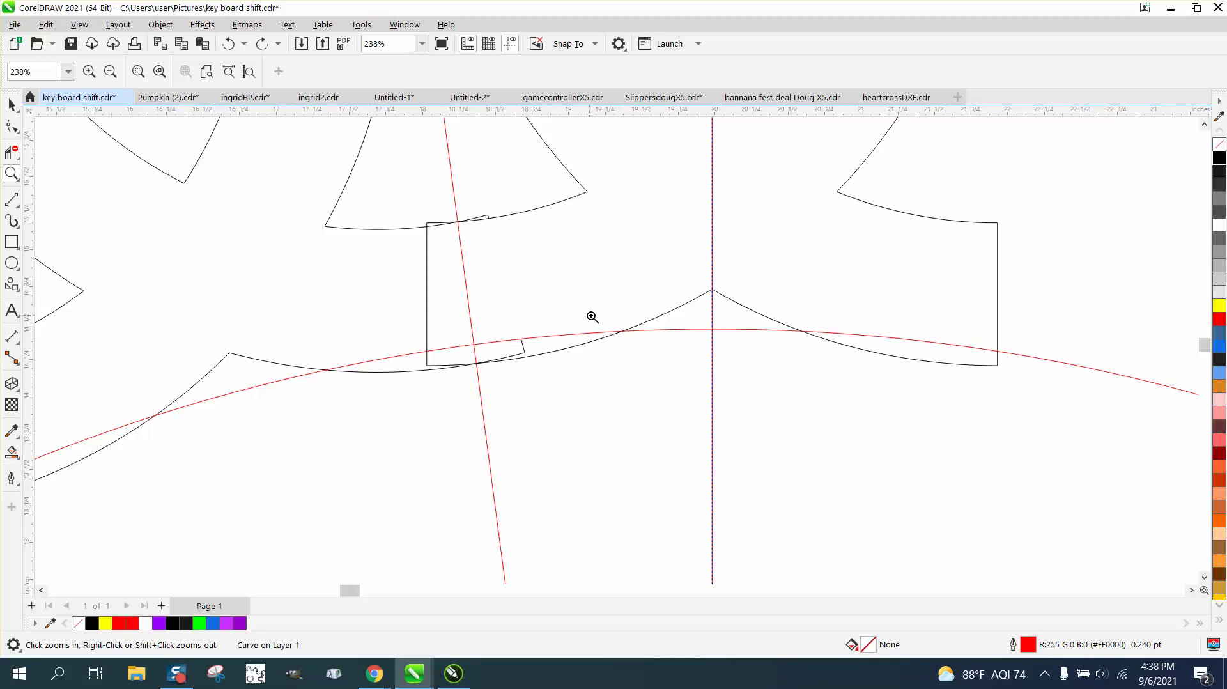
scroll(589, 317, down, 5)
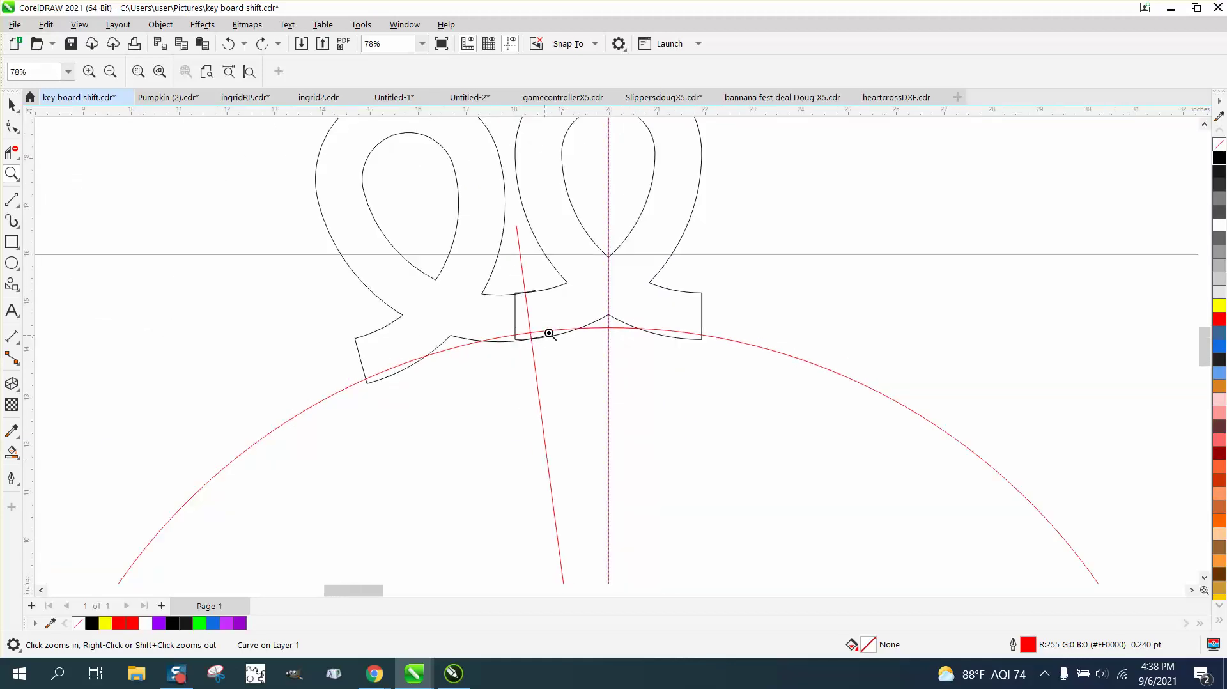
click(11, 104)
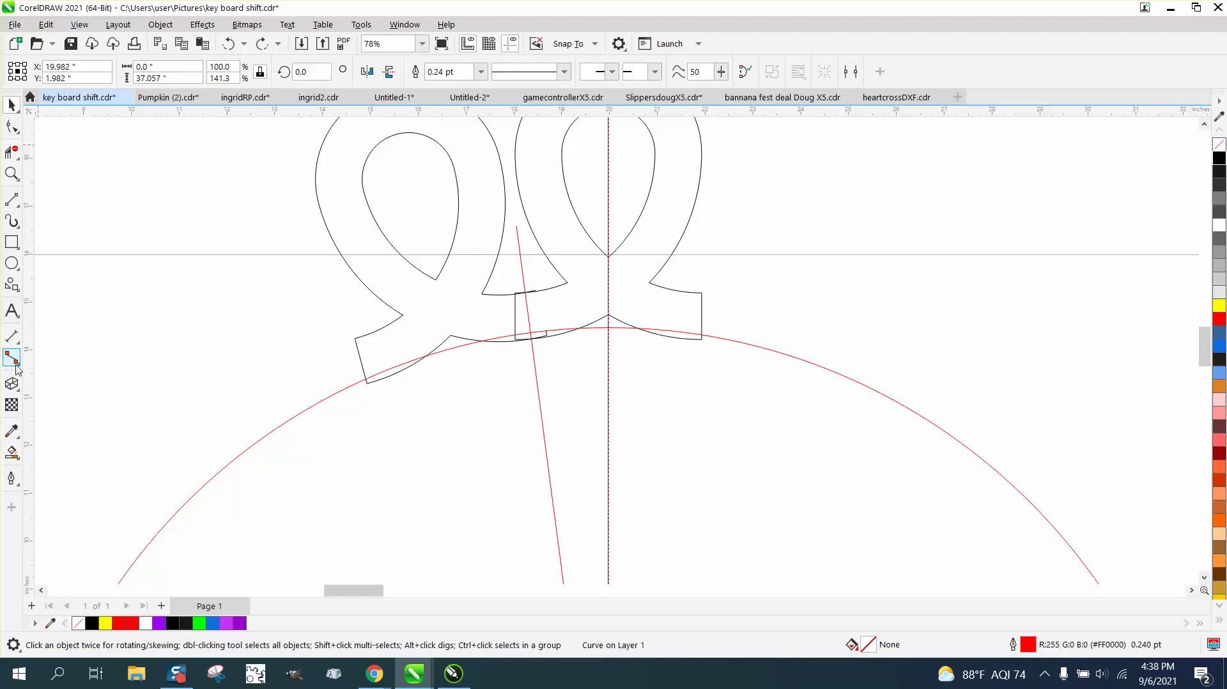
click(12, 451)
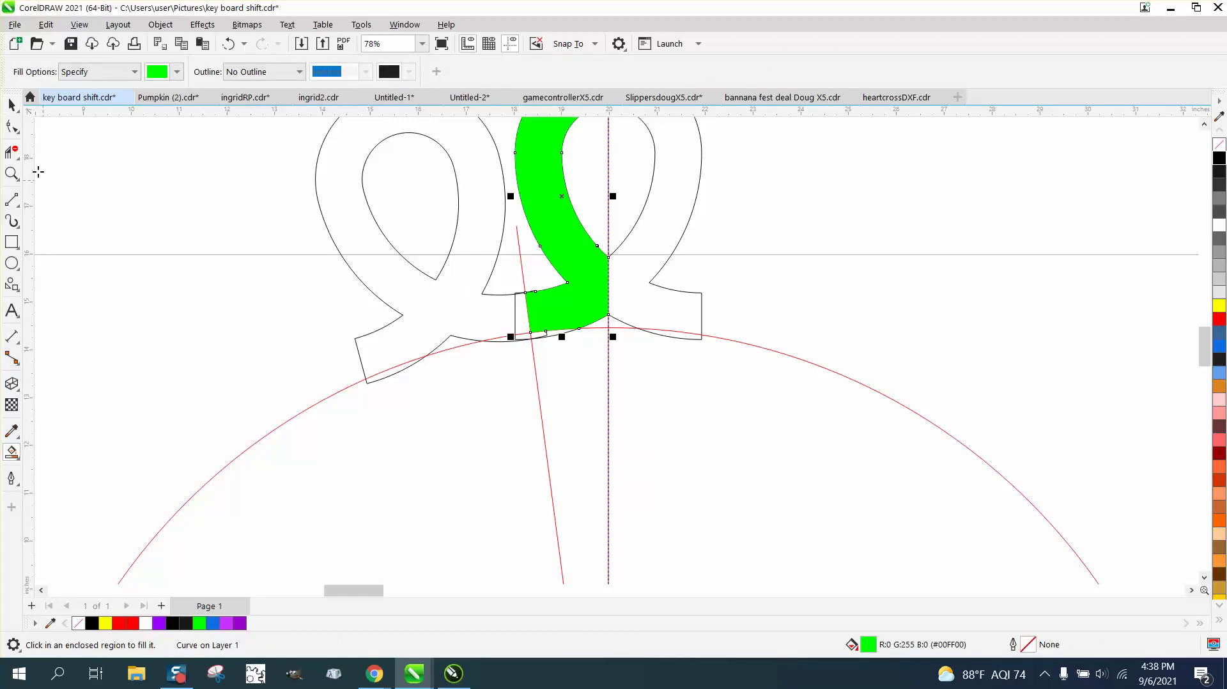
click(228, 43)
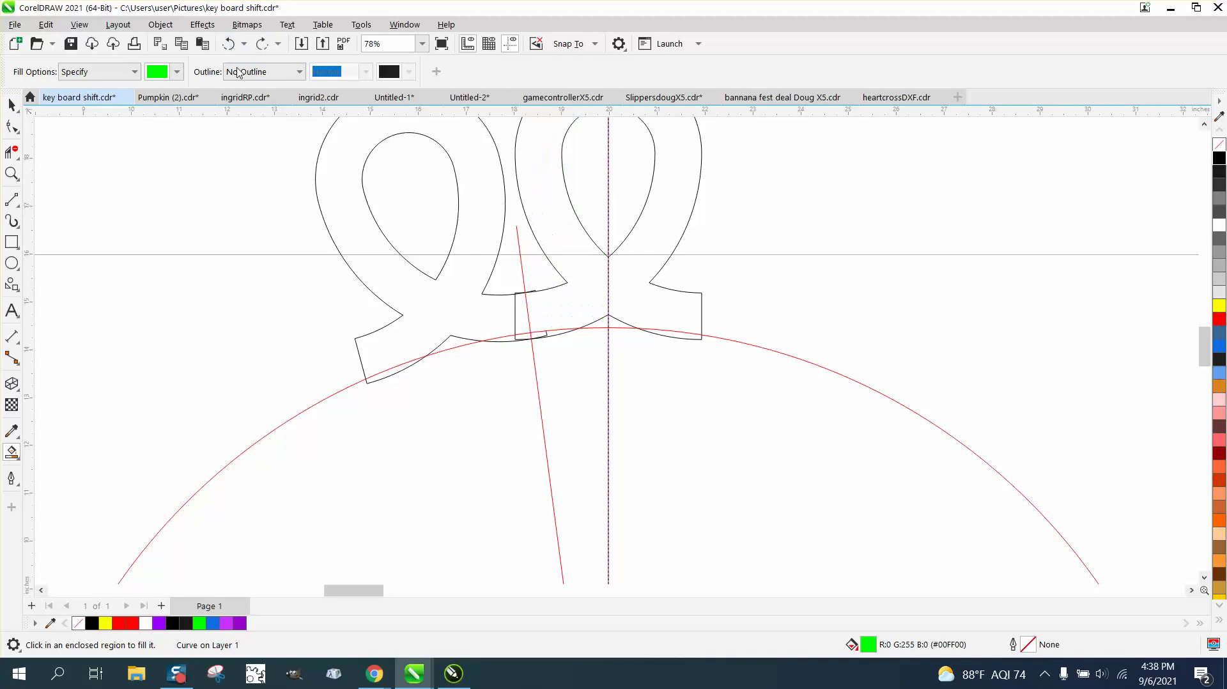
Delete the overlapping leftover segments on both sides of the slanted line where the two loop bases meet, using Virtual Segment Delete.
click(12, 173)
drag(482, 282, 636, 364)
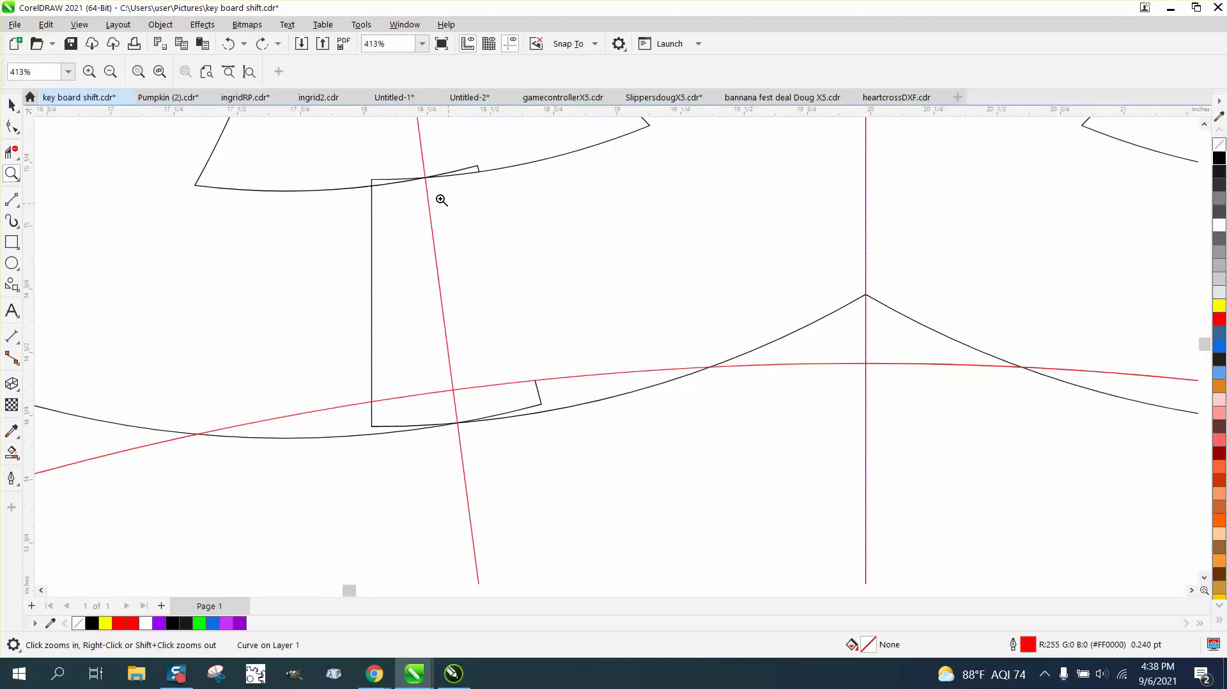
click(15, 148)
click(89, 189)
click(471, 165)
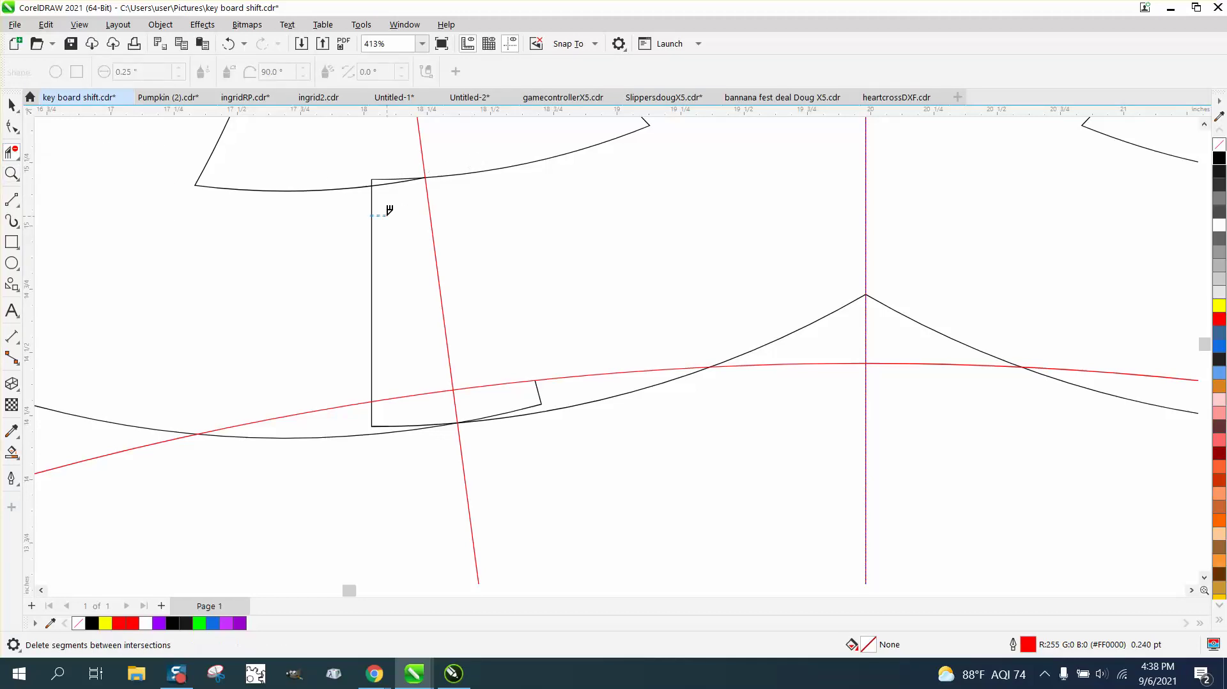
click(372, 212)
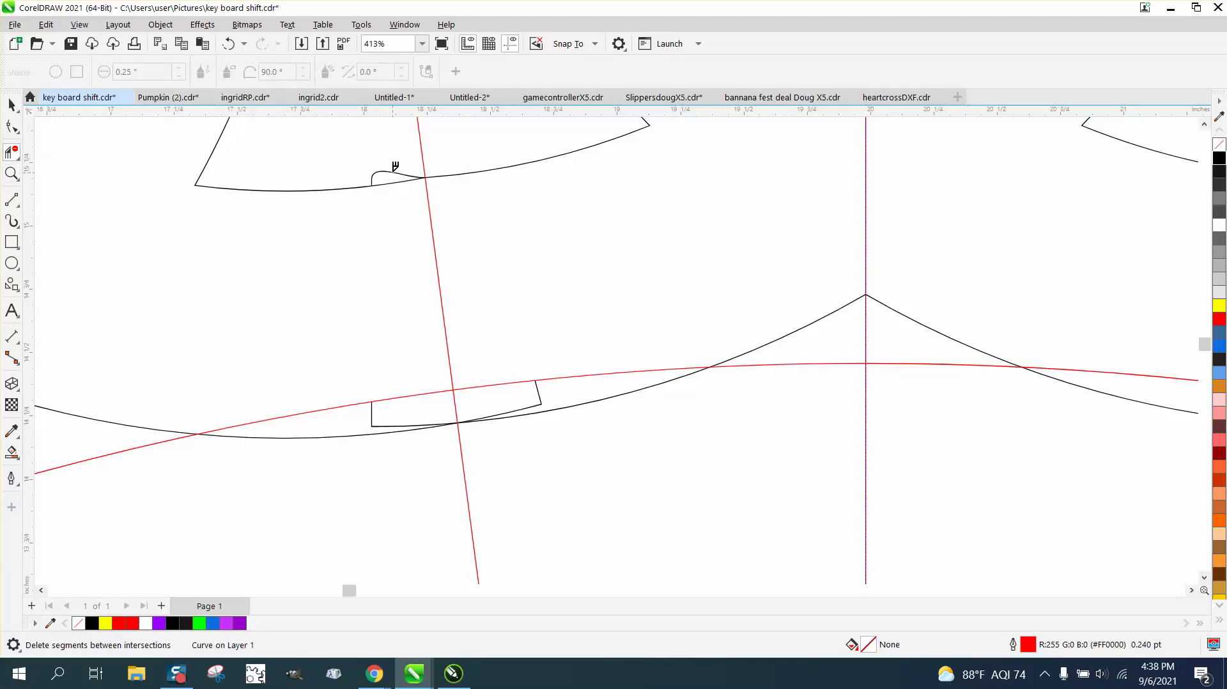
click(393, 173)
drag(368, 416, 541, 398)
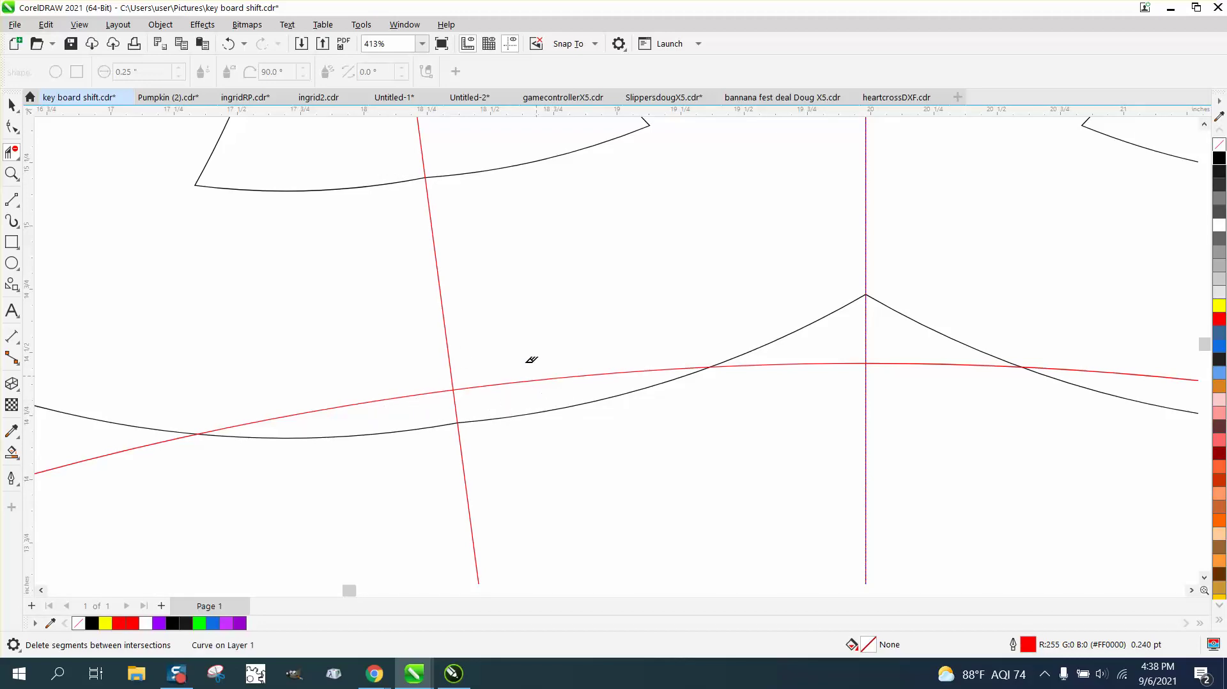
Mirror the slanted 7.5-degree line horizontally to the opposite side of the vertical centre line.
scroll(451, 303, down, 1)
click(14, 108)
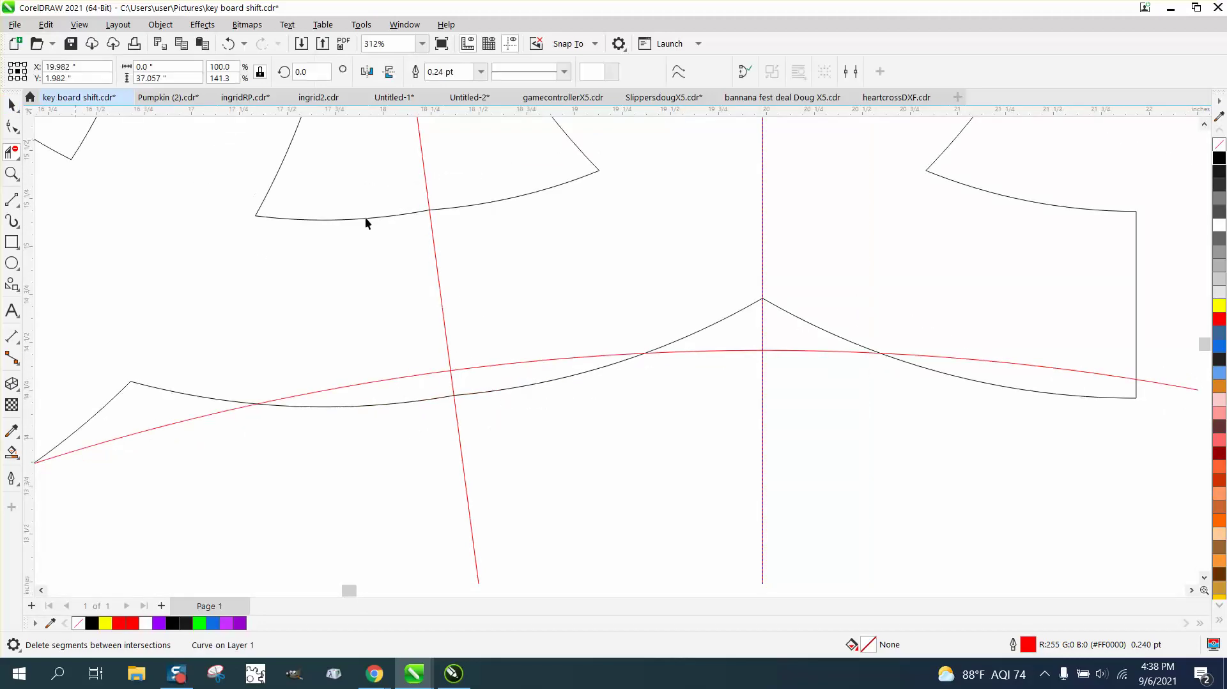
click(432, 248)
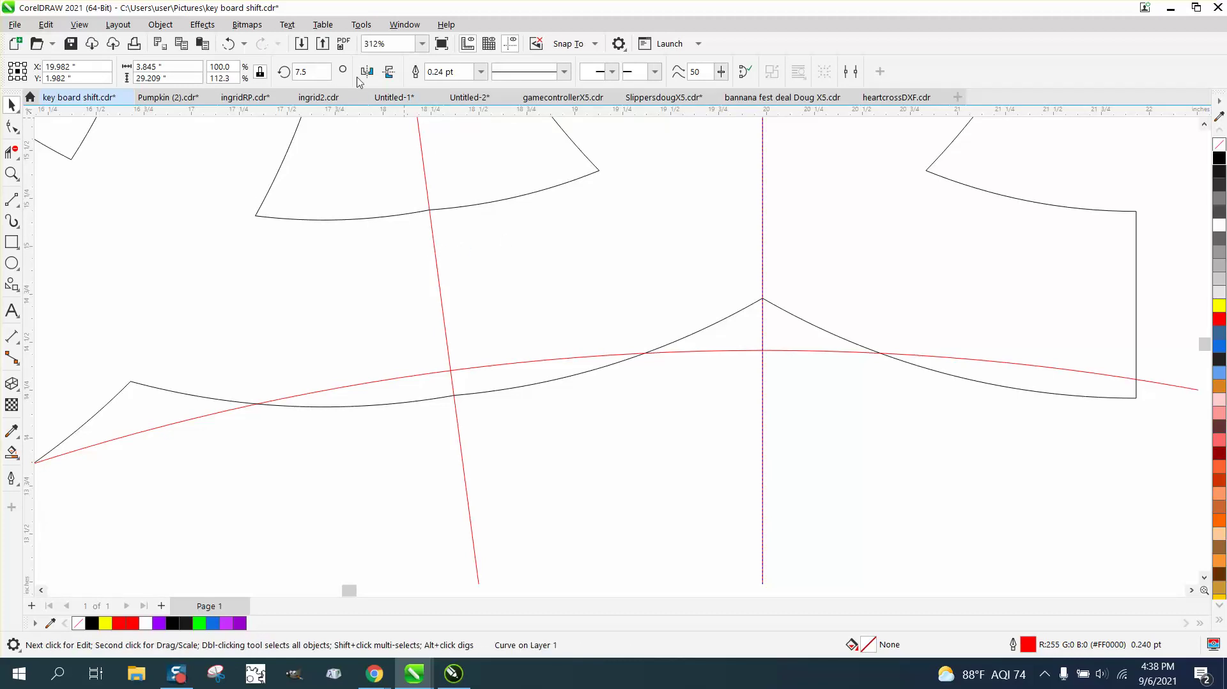
click(366, 71)
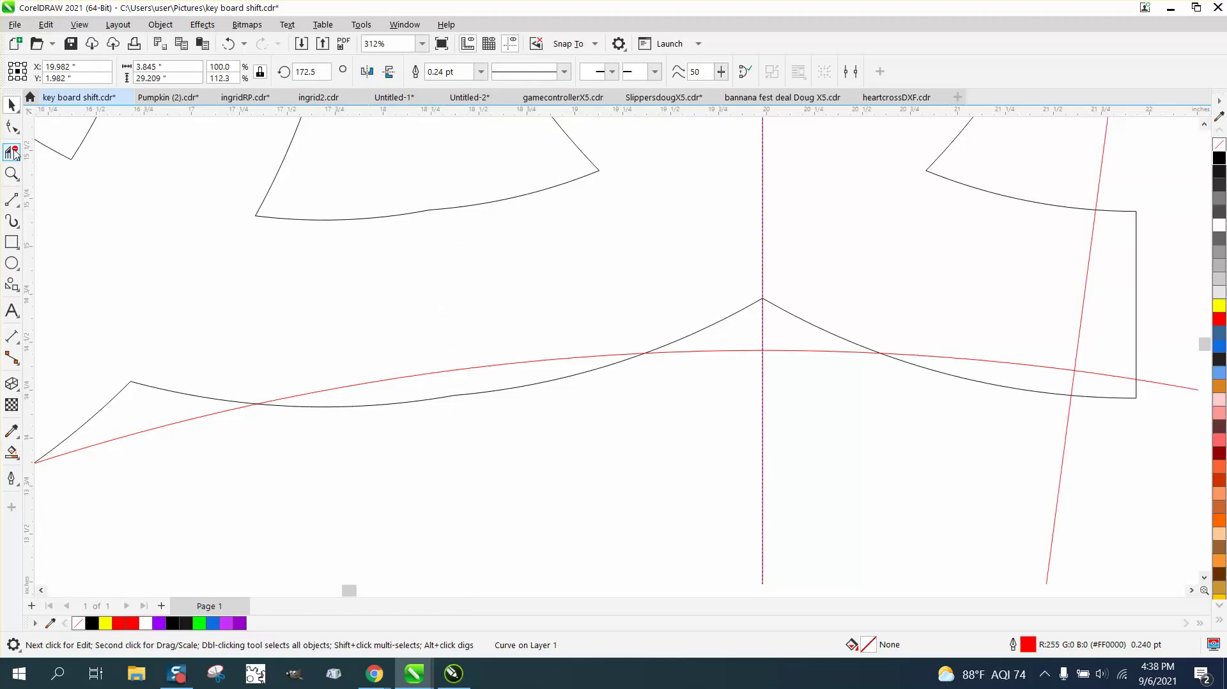
Join the upright and rotated loop curves where their bases meet, using Join Curves with Extend and a 0.2-inch gap tolerance.
click(11, 126)
click(433, 208)
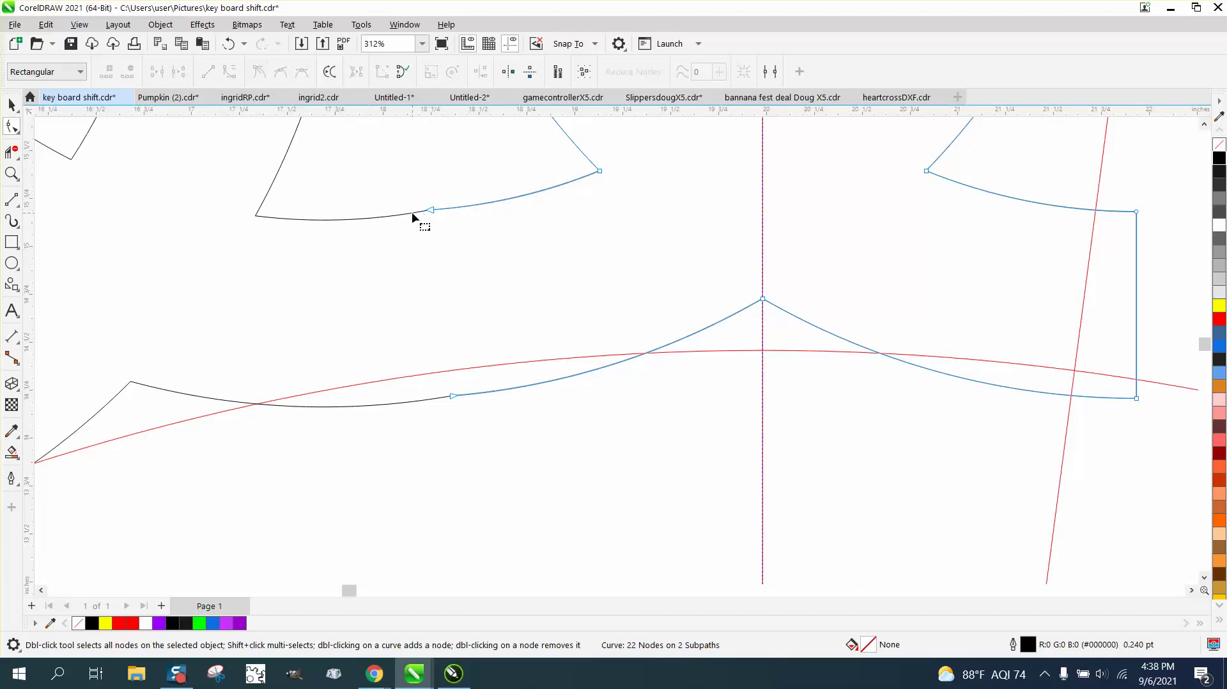
shift+click(412, 213)
drag(405, 192, 486, 253)
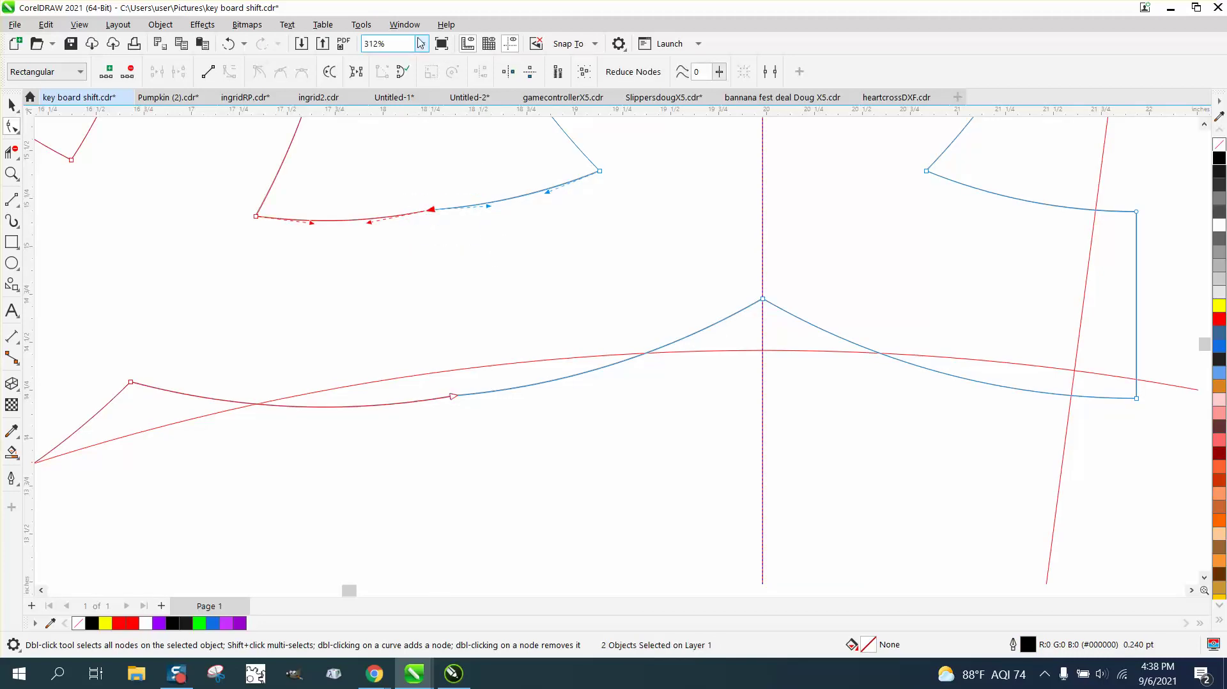
click(361, 24)
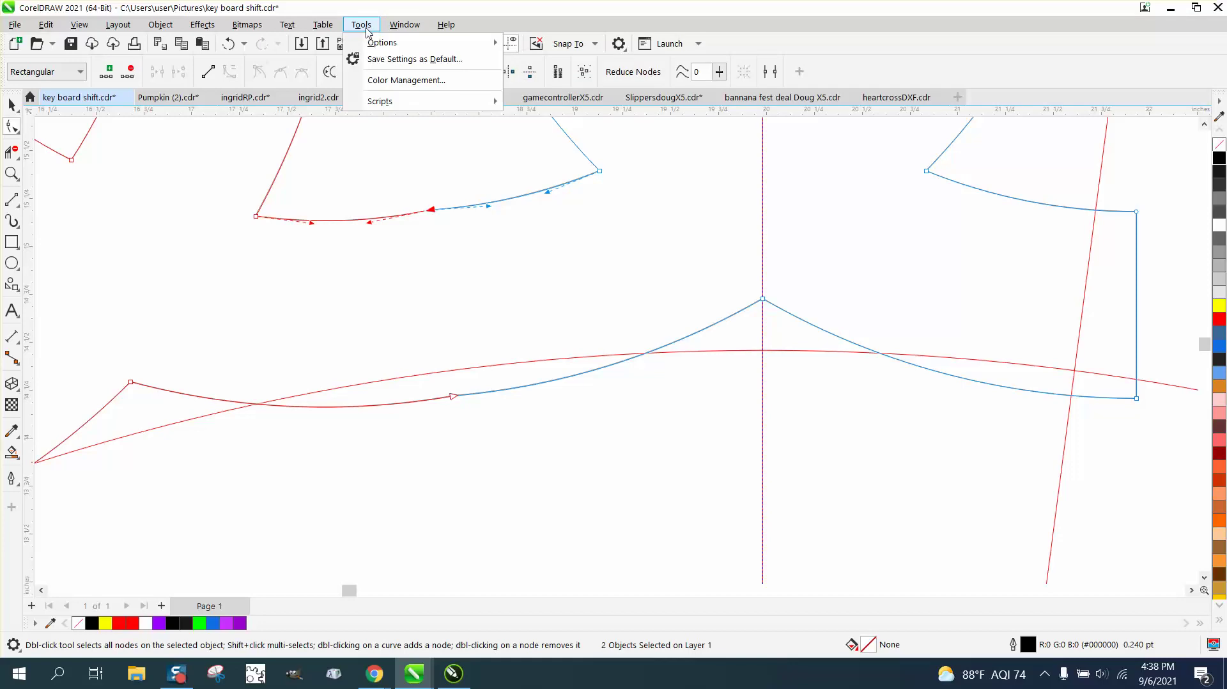
mouse_move(414, 27)
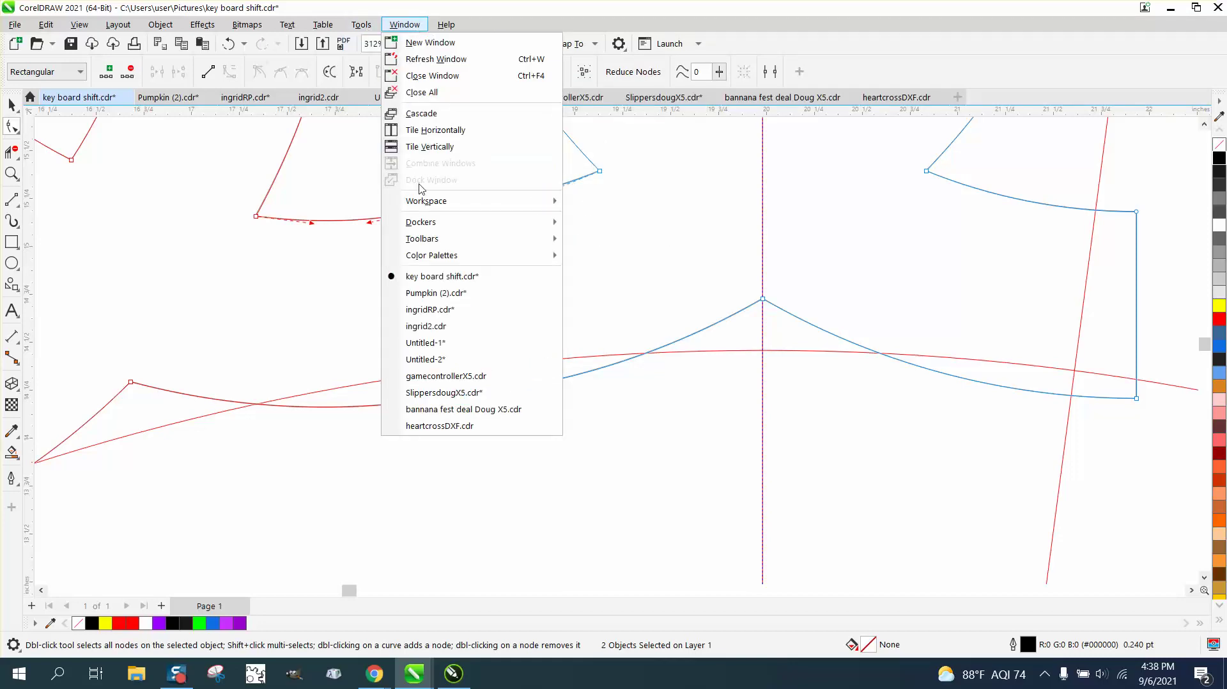
mouse_move(426, 224)
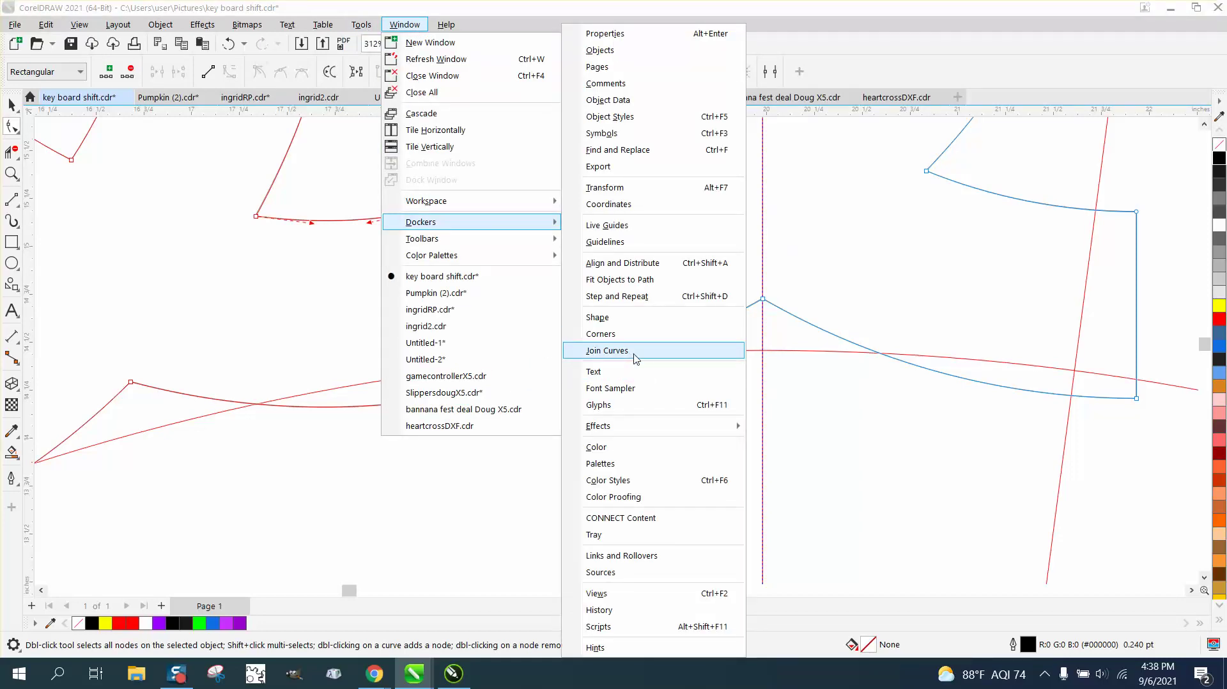
click(607, 350)
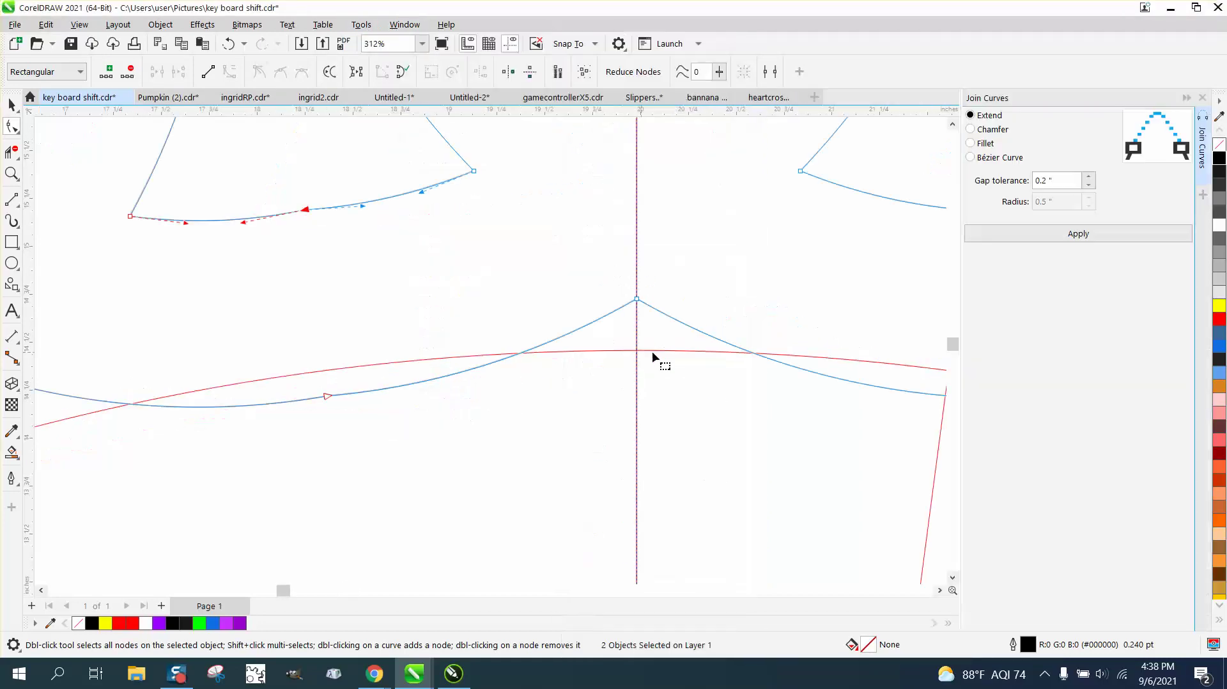
click(1079, 234)
Delete the middle node at the joint on the upper edge of the base between the two loops.
drag(275, 189, 337, 236)
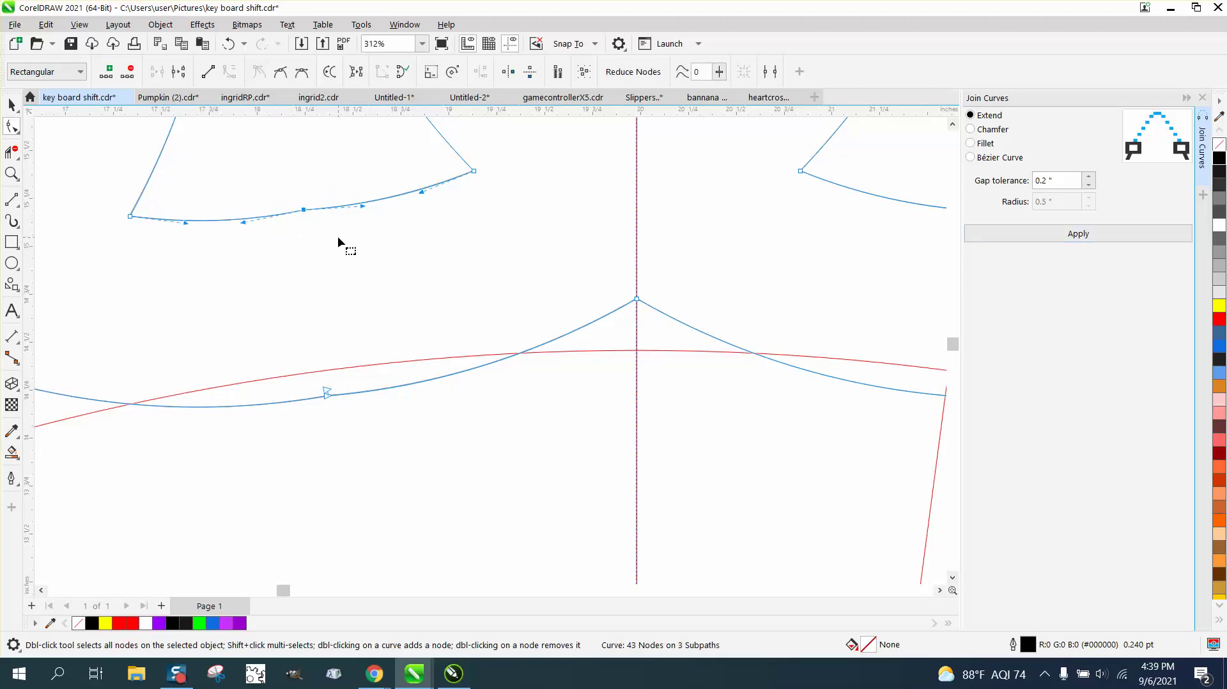
key(Delete)
scroll(335, 247, down, 1)
scroll(336, 249, down, 5)
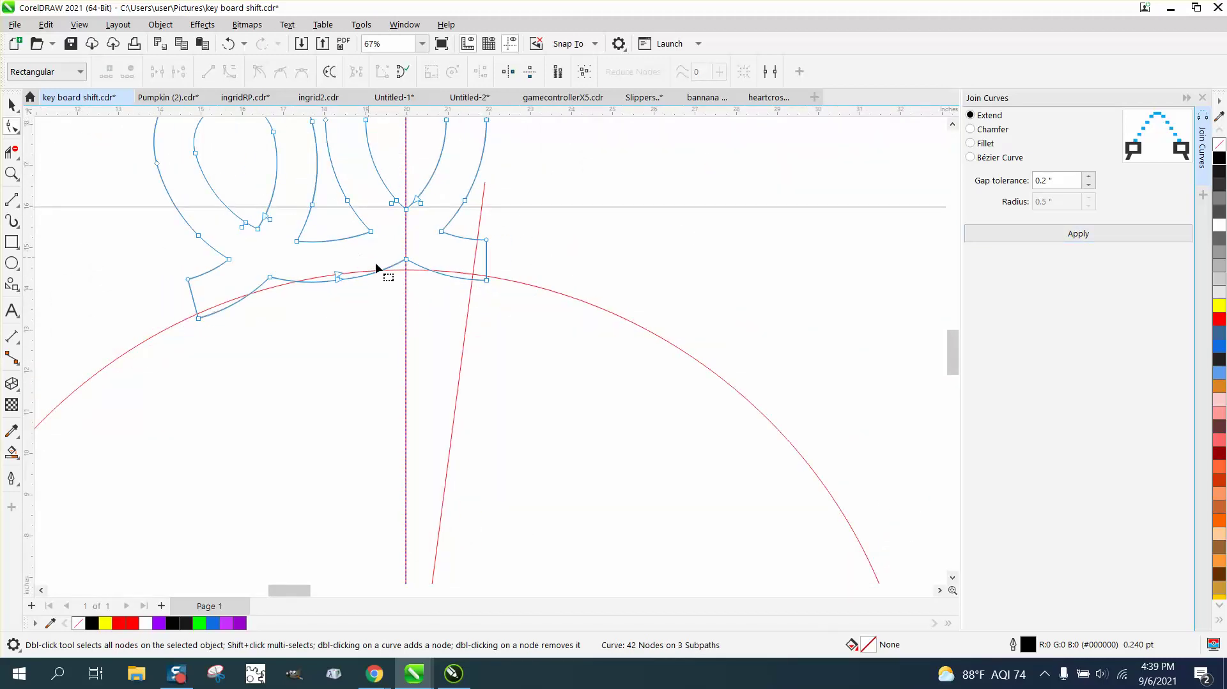
Mirror the slanted red line horizontally back to the side between the two loops.
click(12, 104)
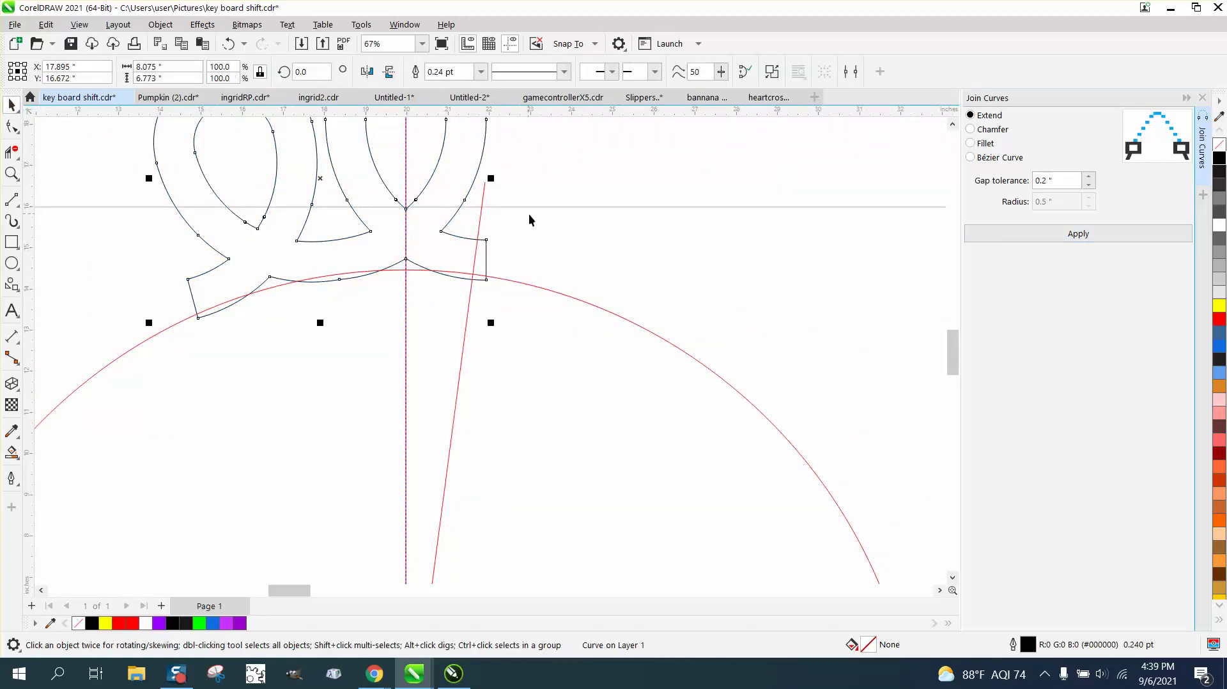
click(482, 209)
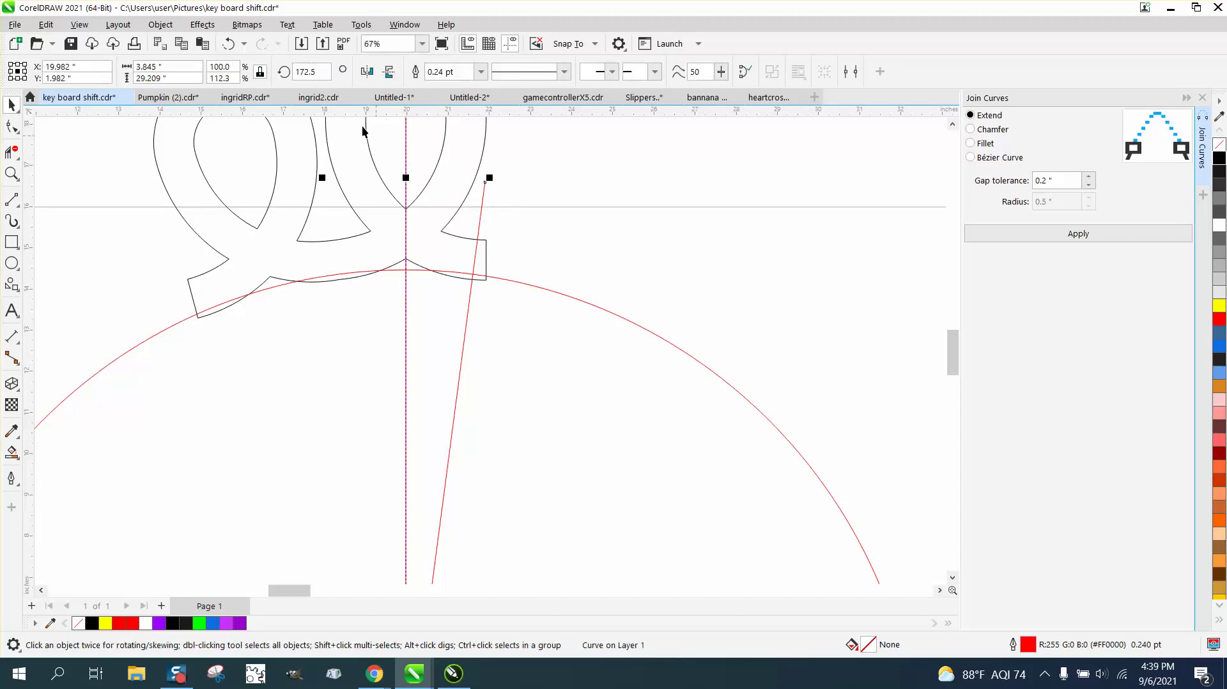
click(368, 75)
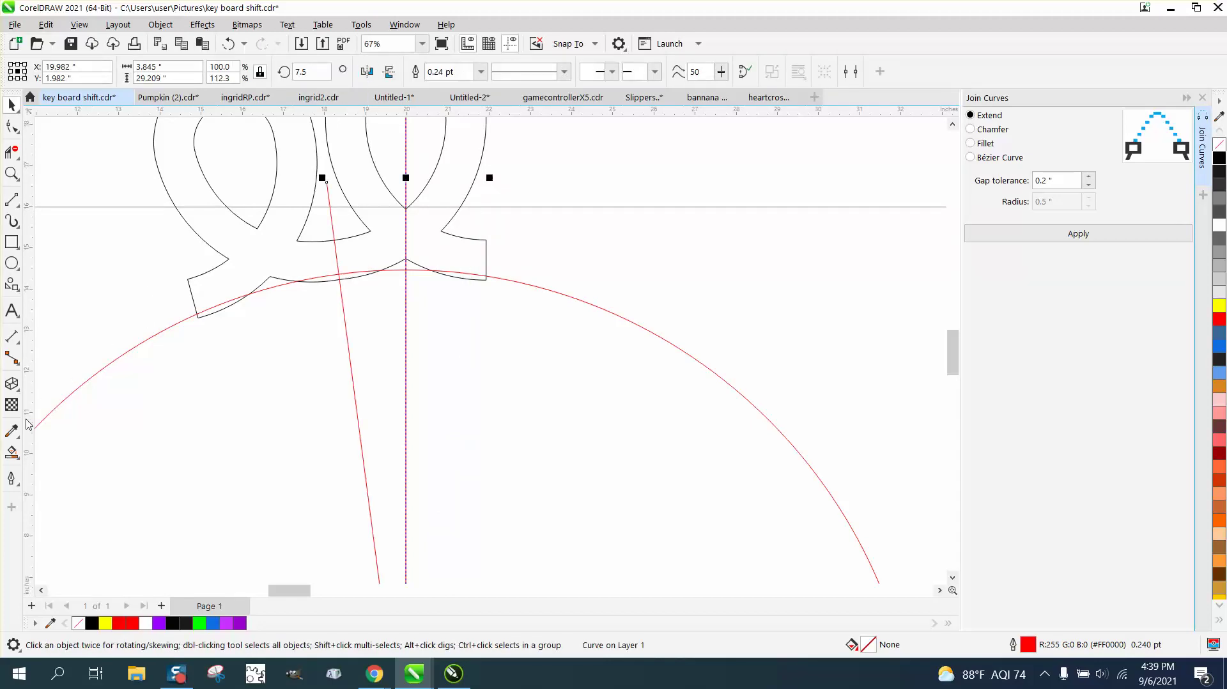
Smart-fill the half of the upright loop between the slanted line and the centre line in green with no outline.
click(11, 452)
click(383, 250)
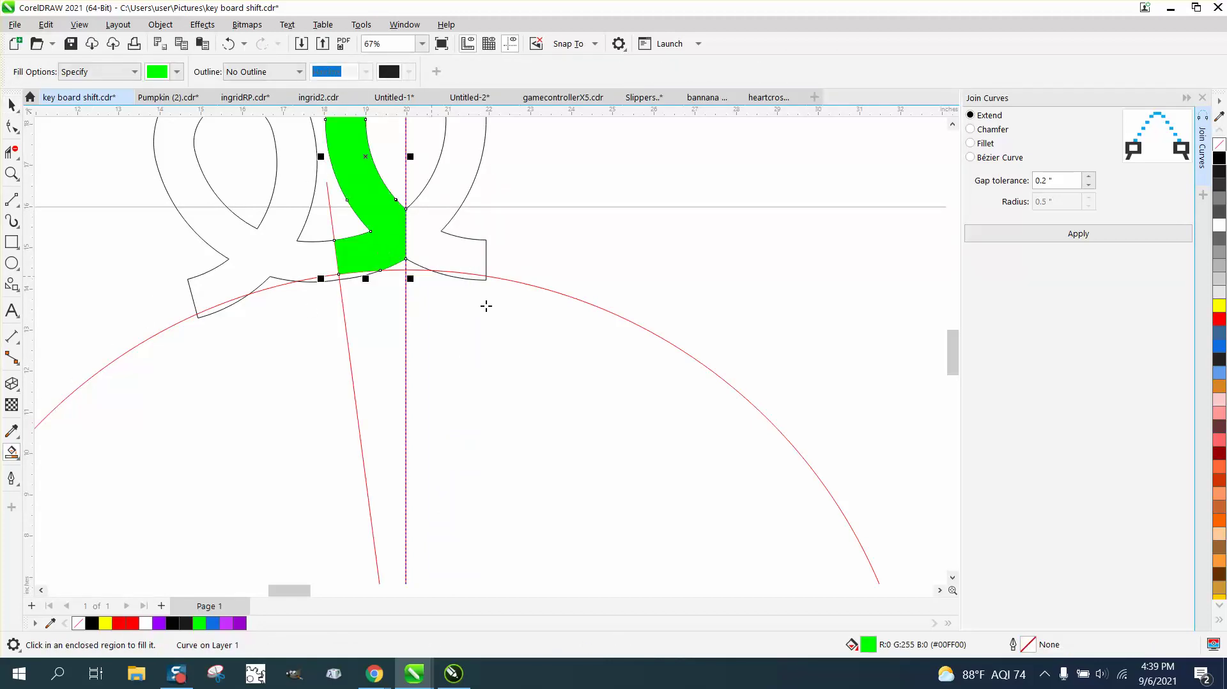
scroll(505, 332, down, 2)
Delete the original joined loops, and give the green half loop no fill with a black outline.
click(12, 105)
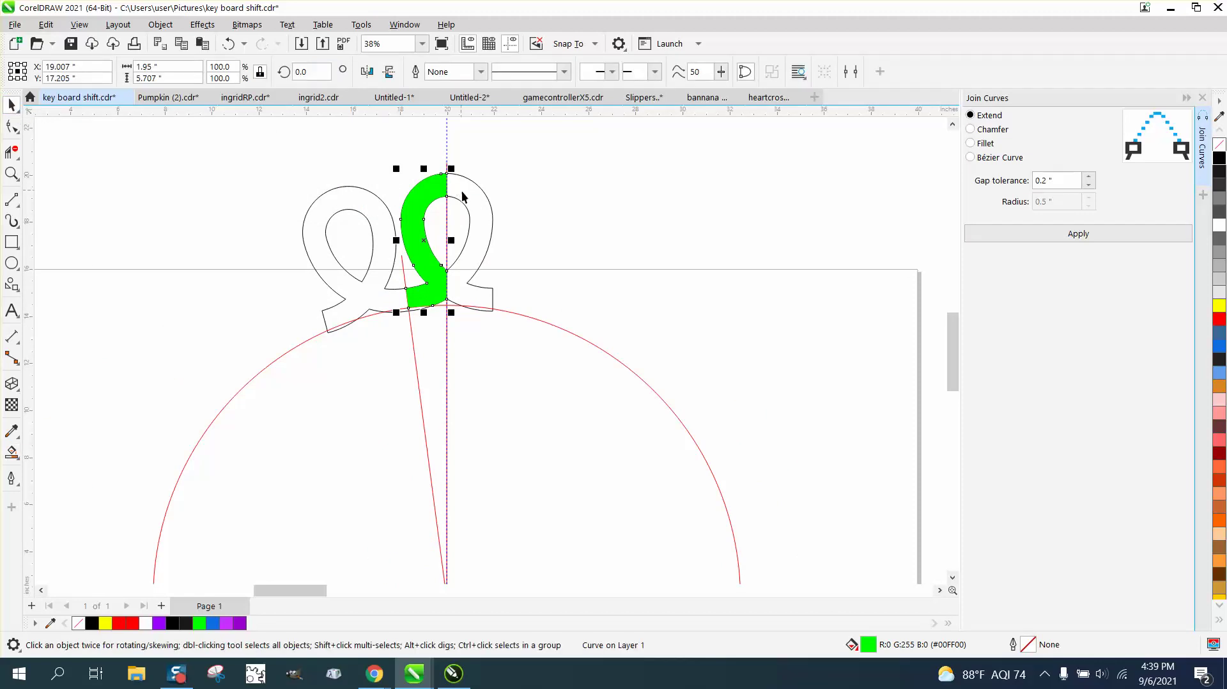
click(368, 223)
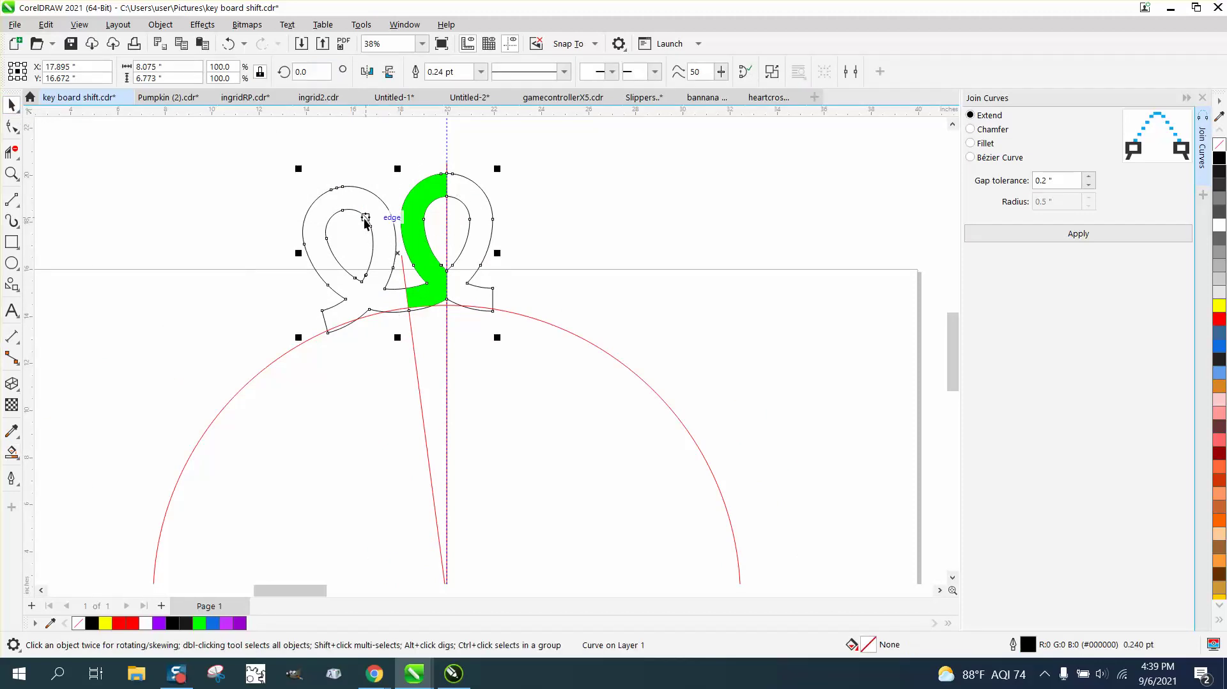
key(Delete)
click(411, 214)
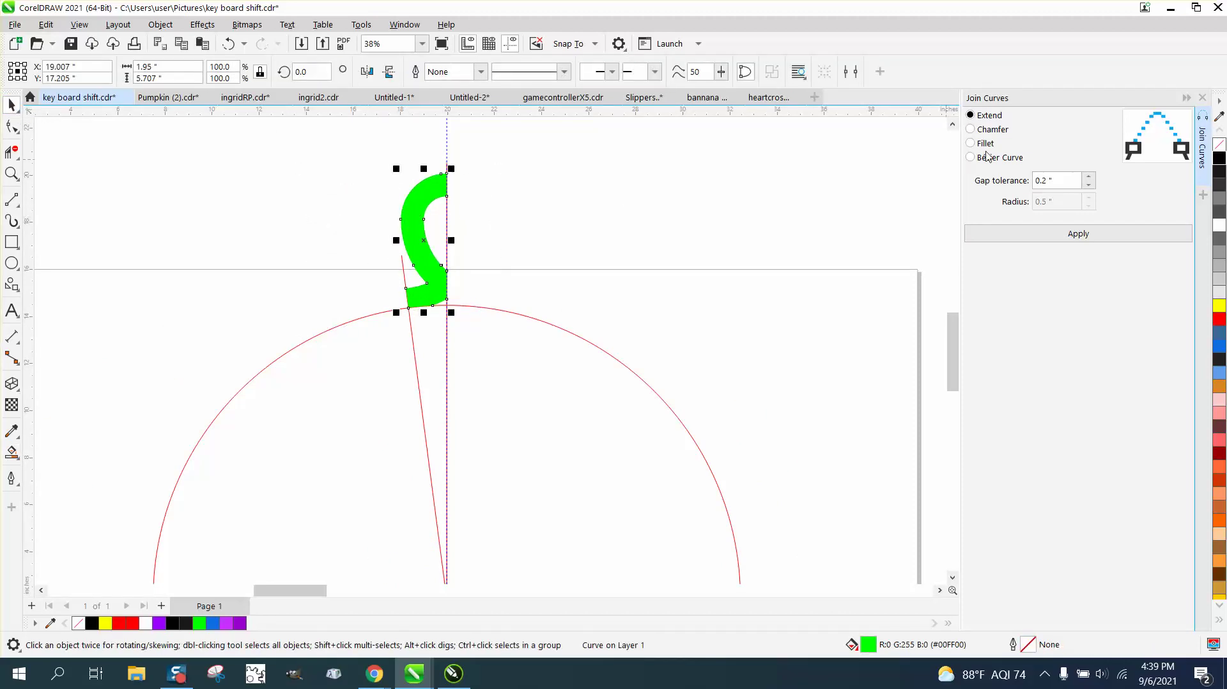
click(1221, 148)
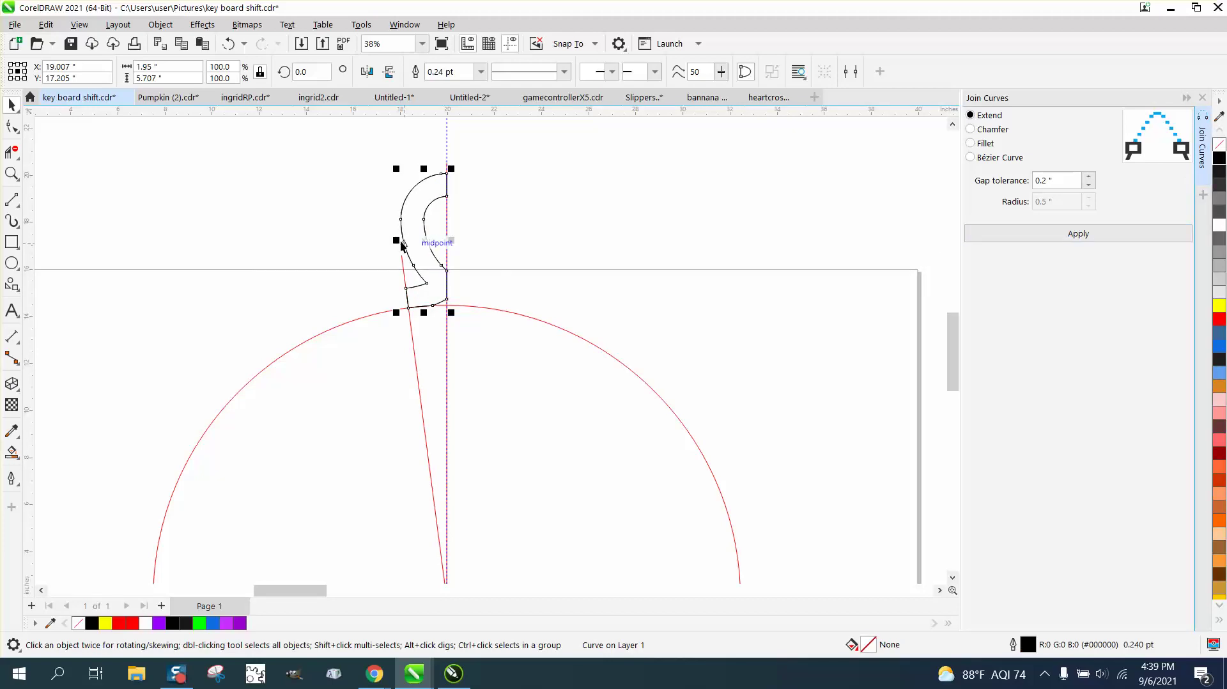
drag(397, 241, 456, 246)
key(Escape)
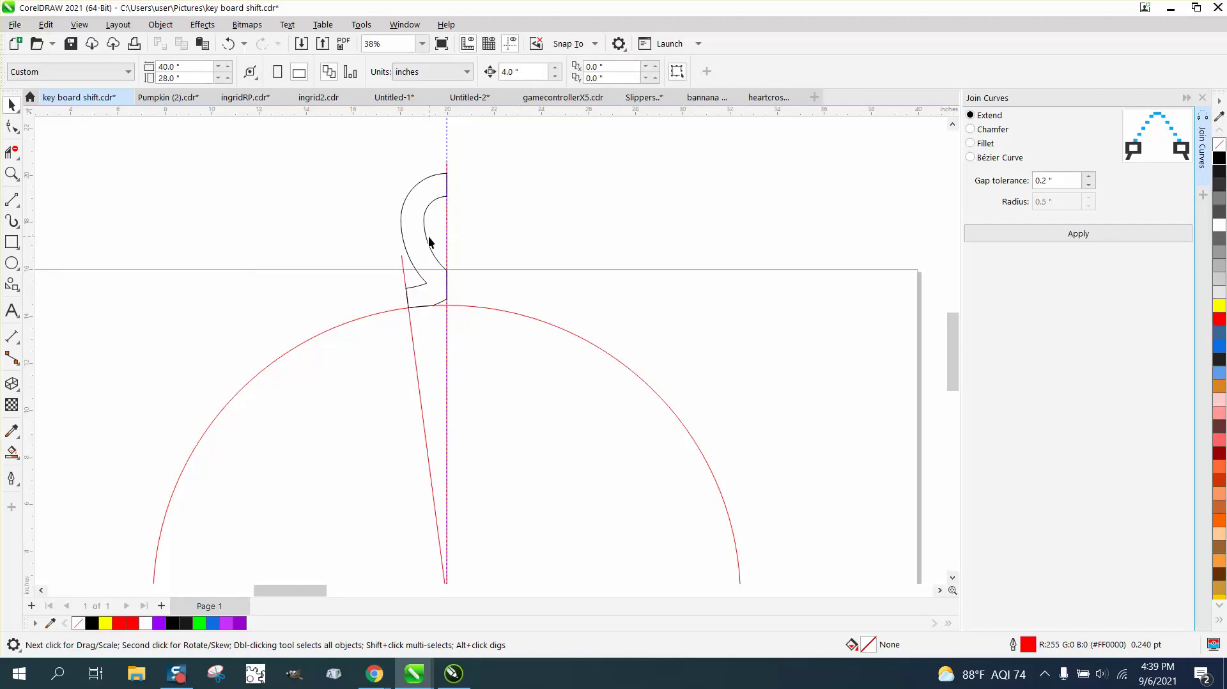
click(428, 239)
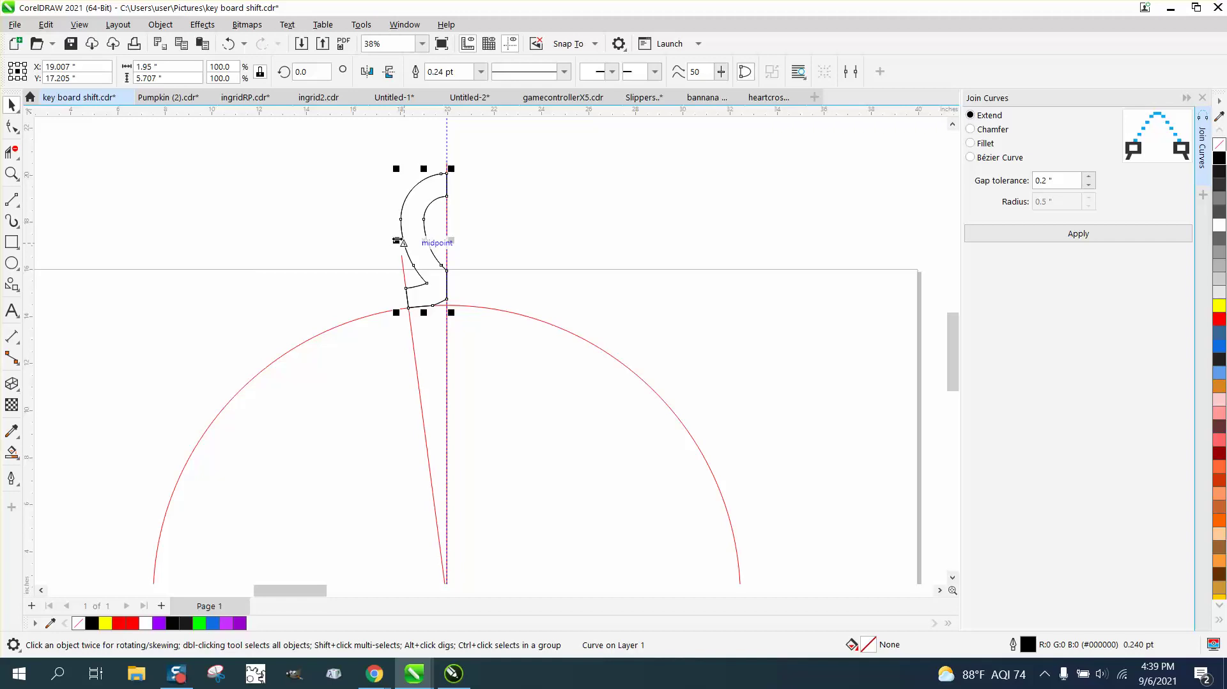
drag(396, 241, 469, 239)
key(ctrl+z)
Mirror a copy of the half loop horizontally across the vertical centre line to complete the loop.
drag(396, 240, 465, 241)
scroll(515, 236, down, 1)
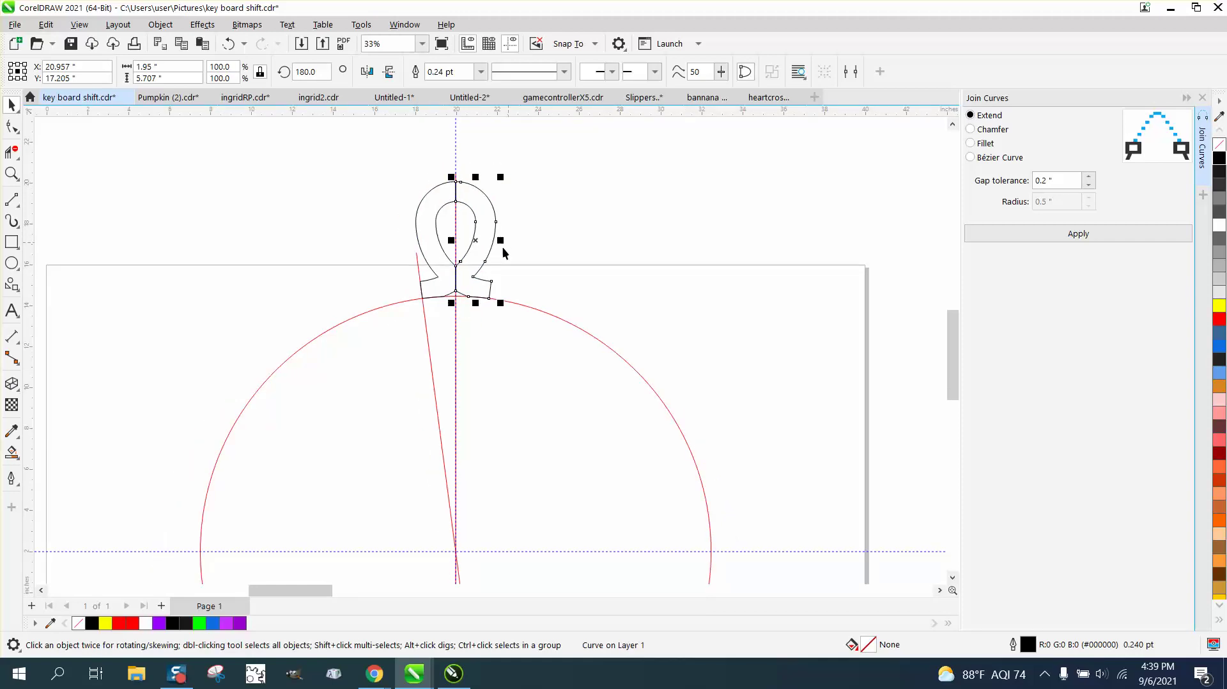
Delete the slanted red line and the red vertical centre line.
click(569, 241)
click(419, 269)
key(Delete)
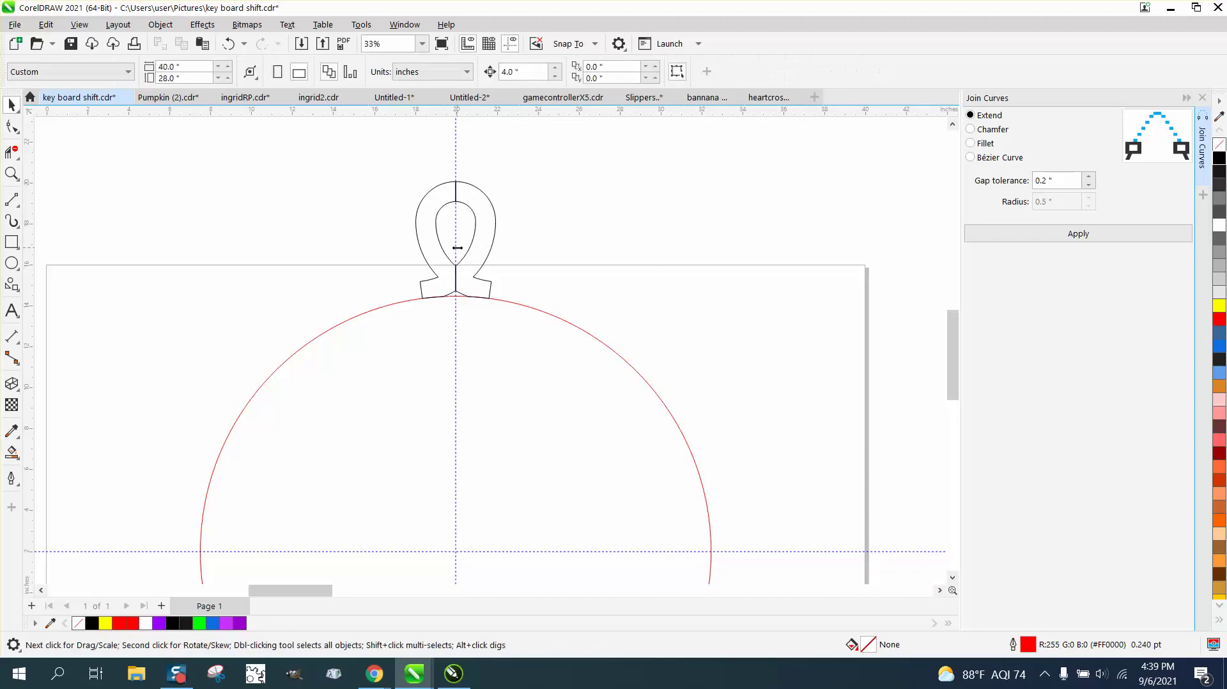
Remove the vertical seam segments between the loop halves, above and below the inner opening, using Virtual Segment Delete.
click(13, 175)
drag(405, 170, 572, 336)
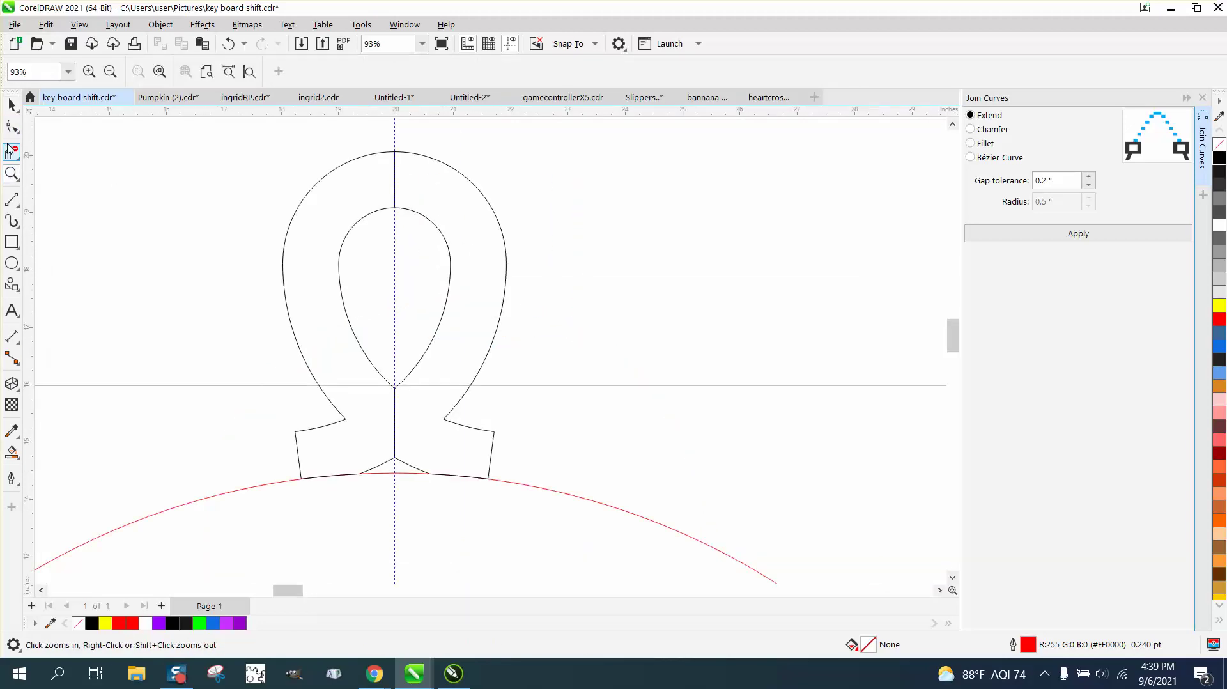
click(9, 151)
click(96, 190)
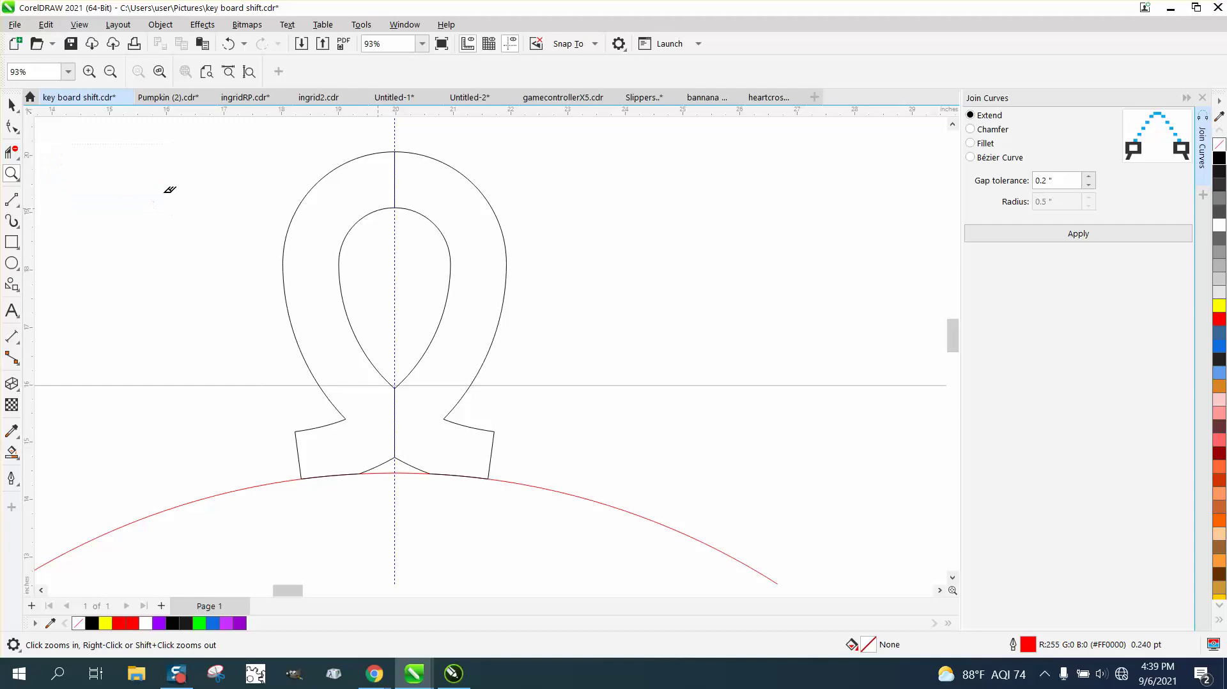
click(395, 184)
click(396, 419)
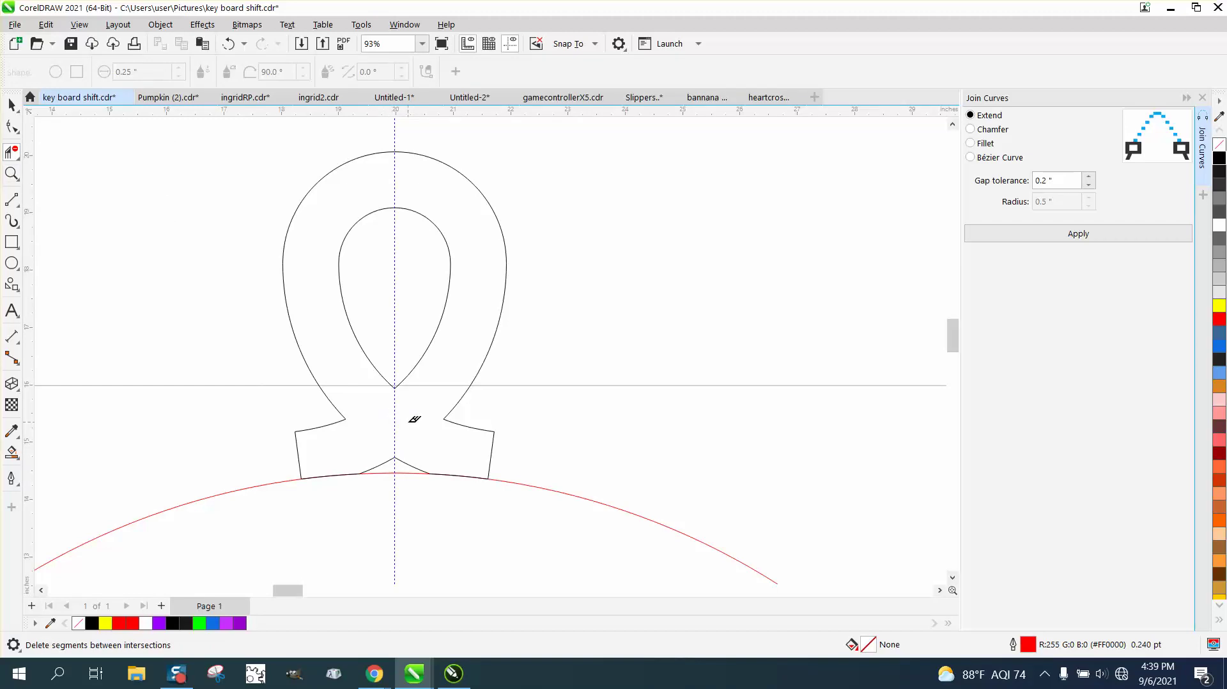
Break apart the two corner nodes at the outer end of the loop's left foot.
scroll(393, 412, down, 2)
scroll(383, 407, down, 1)
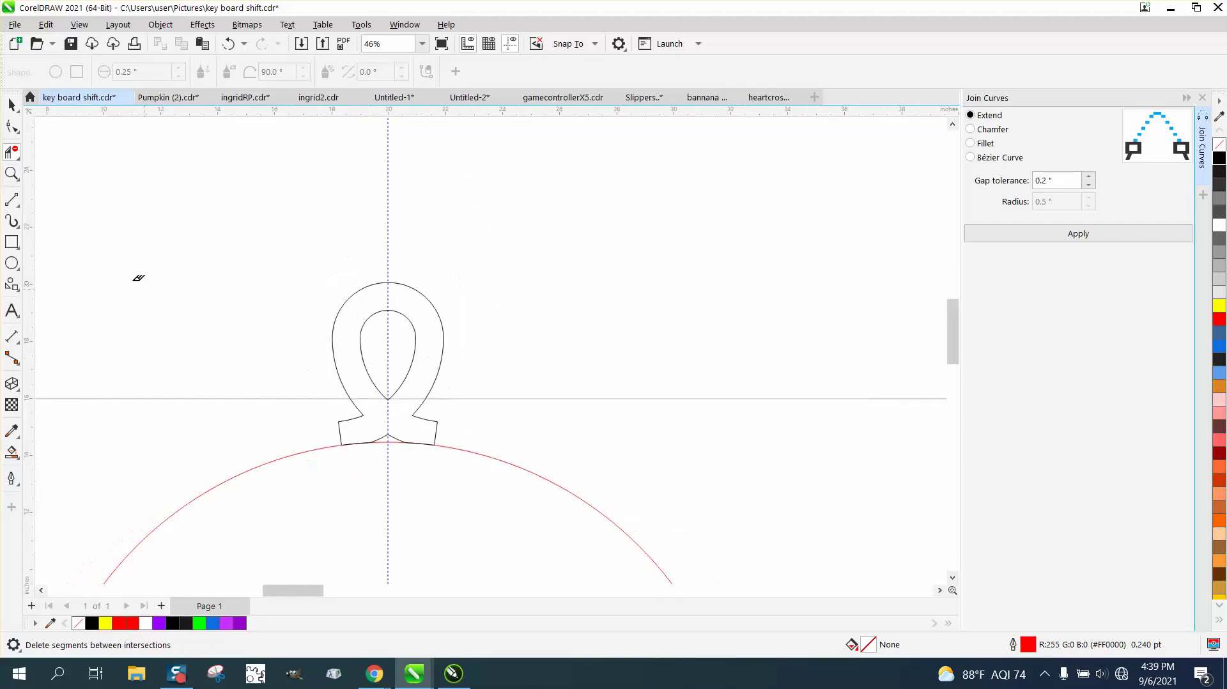
click(11, 171)
drag(294, 378, 607, 508)
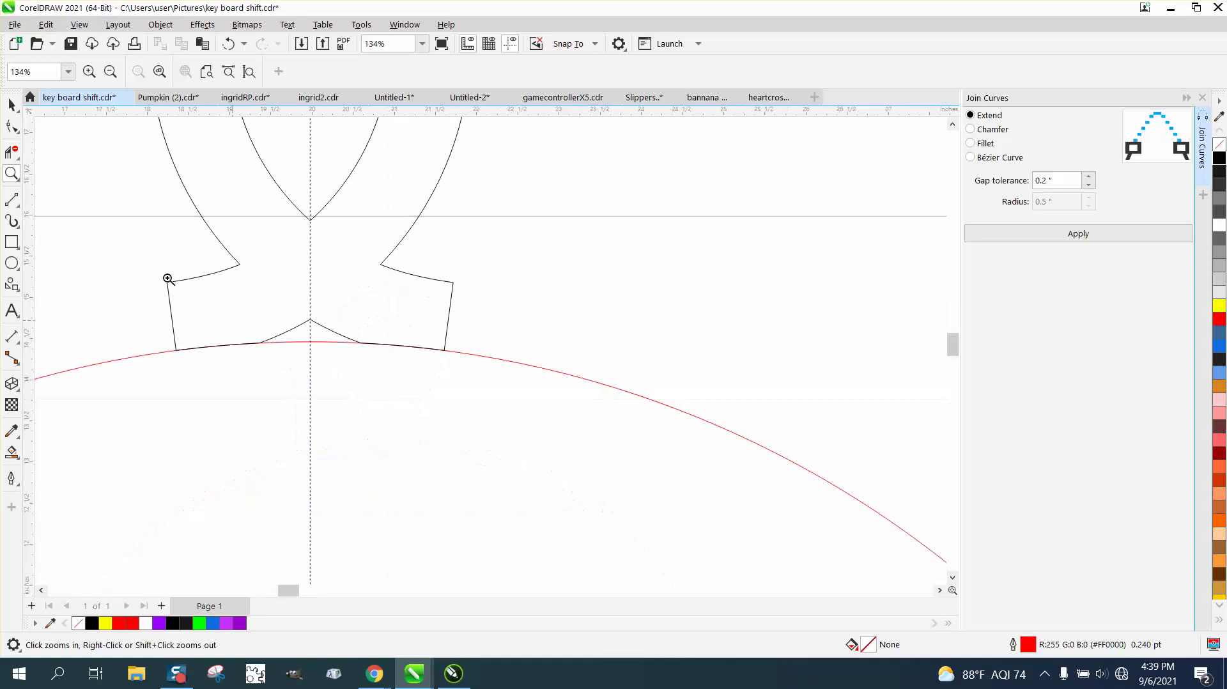
click(14, 130)
click(175, 283)
drag(145, 261, 190, 367)
right_click(179, 350)
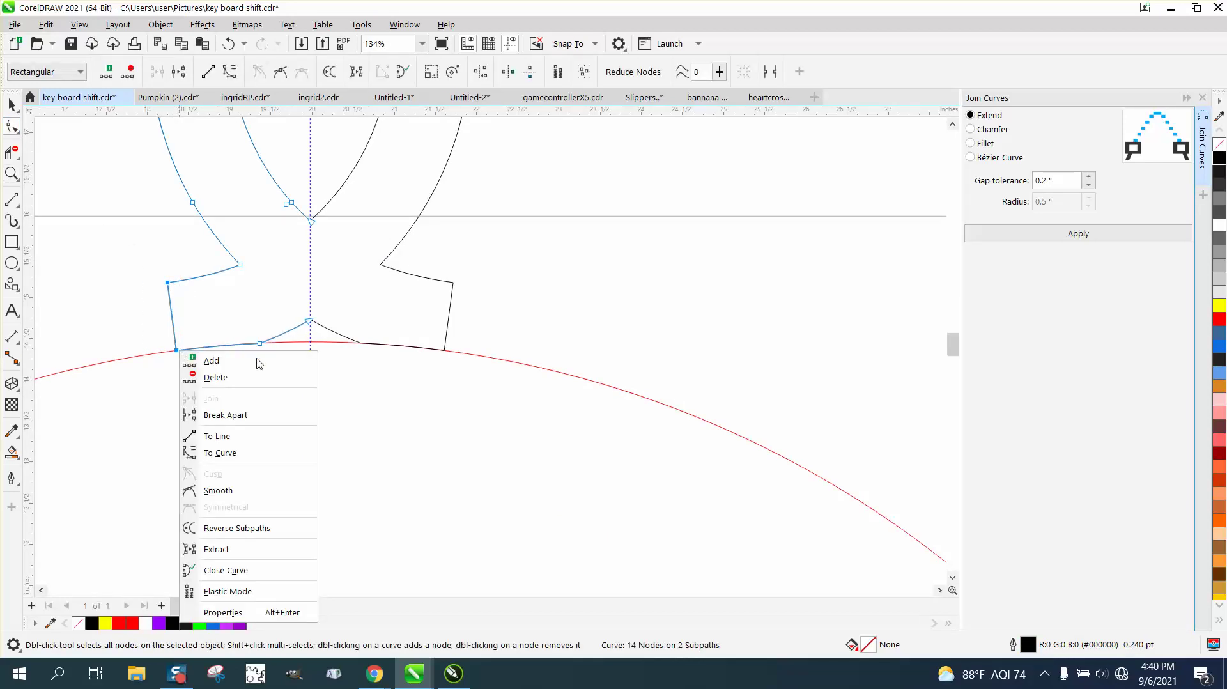
click(250, 416)
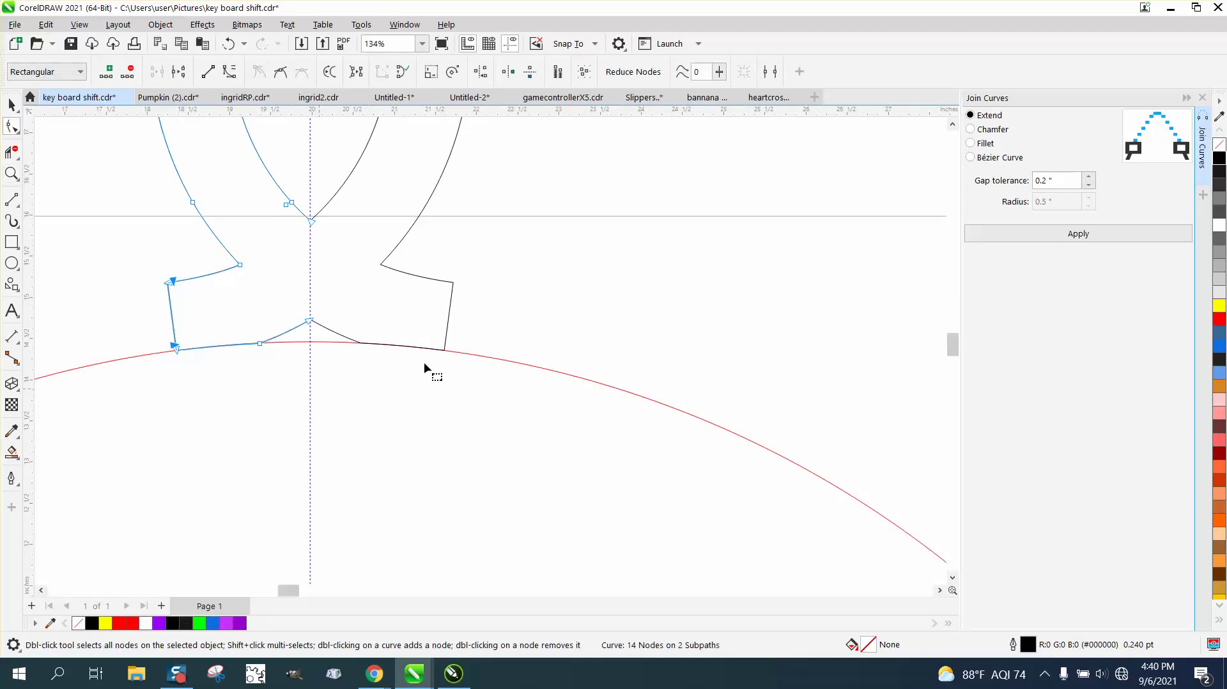
Break apart the two corner nodes at the outer end of the loop's right foot.
click(450, 294)
drag(426, 365, 427, 365)
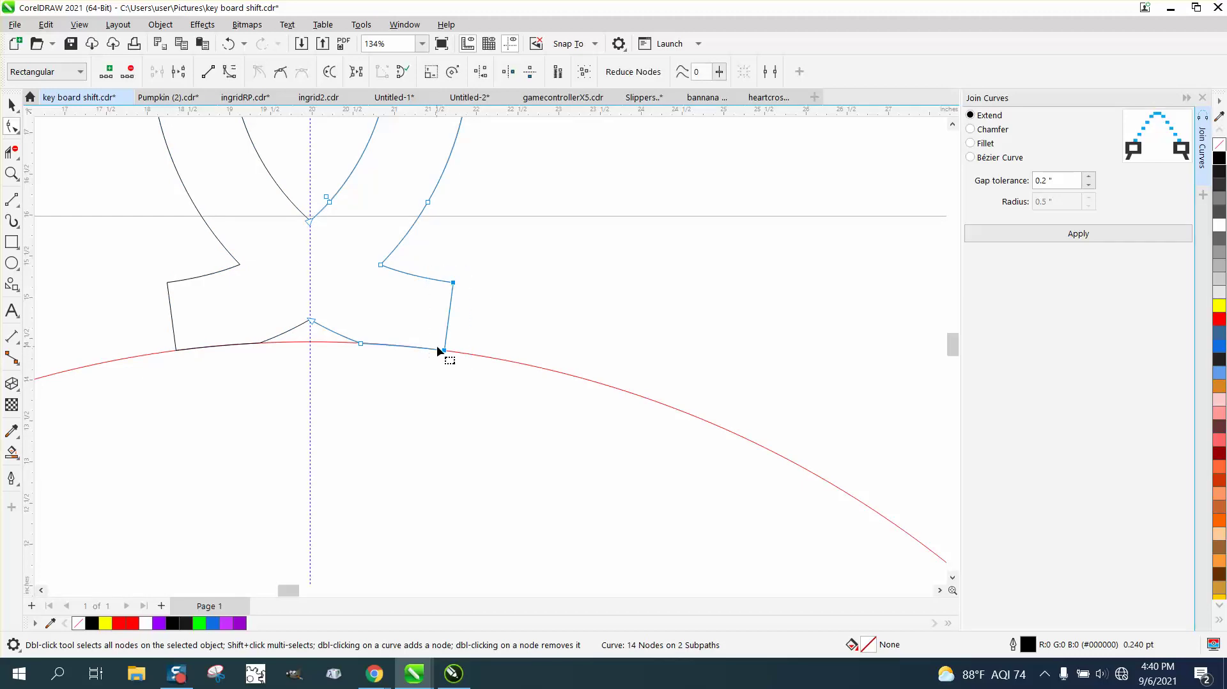
right_click(441, 350)
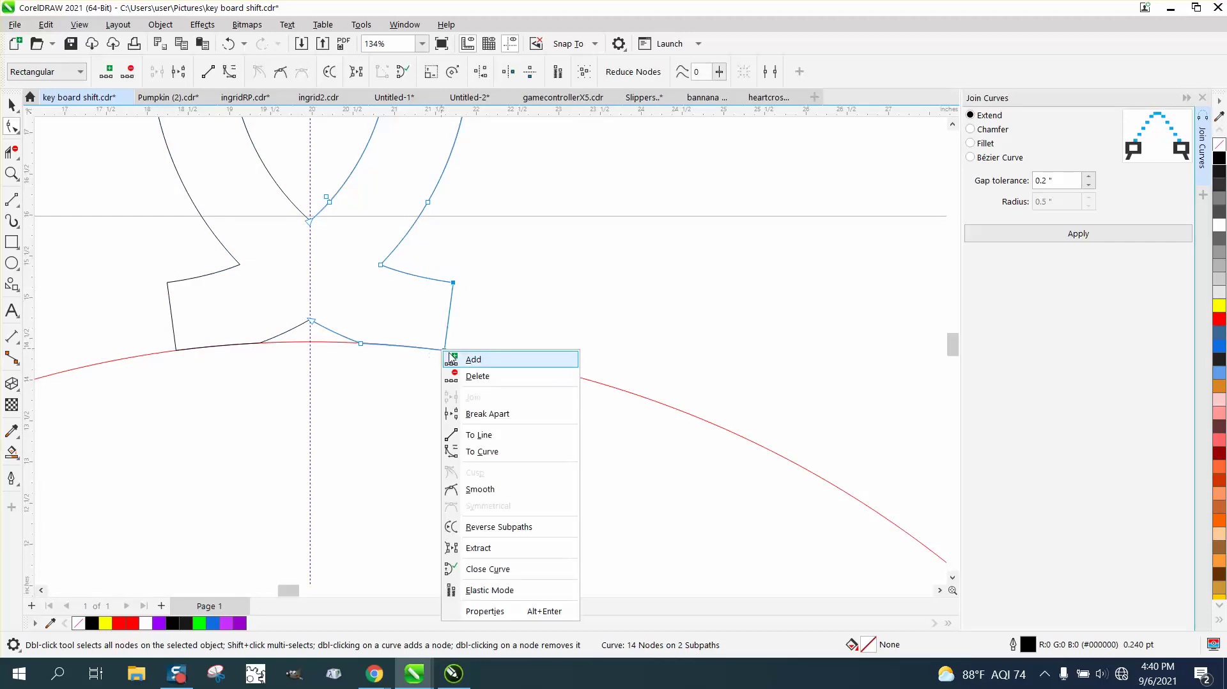
click(483, 413)
Delete the slanted end lines of both feet with Virtual Segment Delete, leaving the base open on each side.
click(11, 152)
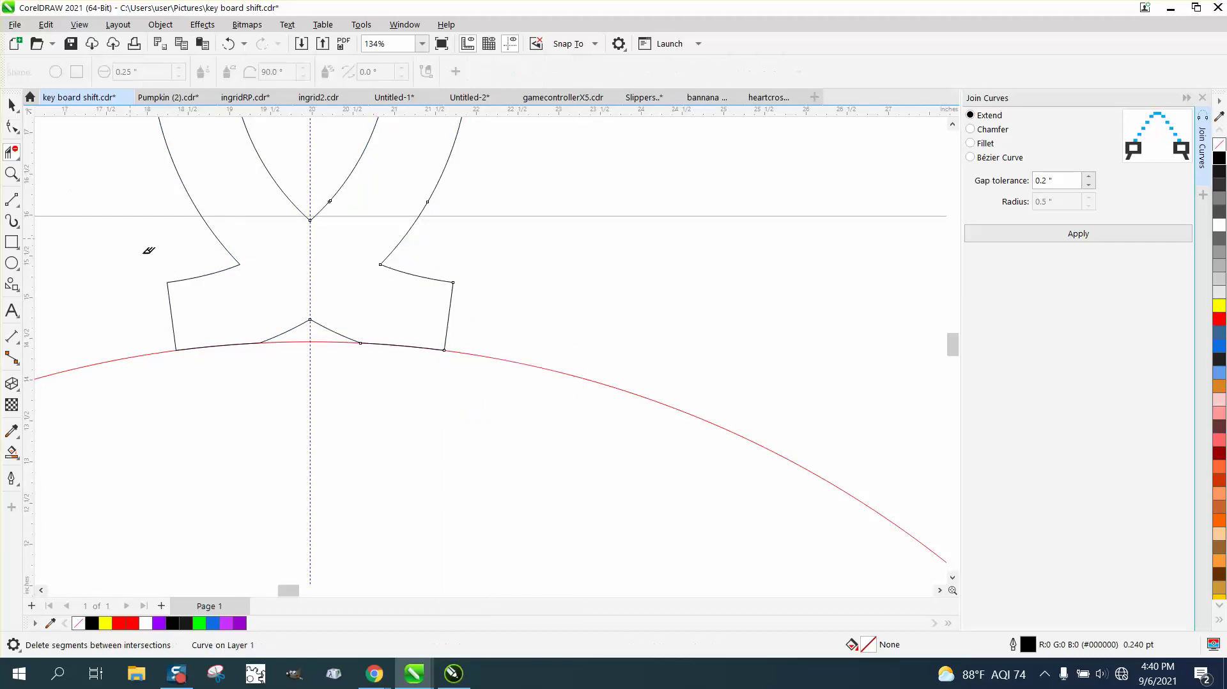
click(171, 300)
click(448, 316)
Delete the large red circle beneath the loop.
click(11, 105)
click(545, 371)
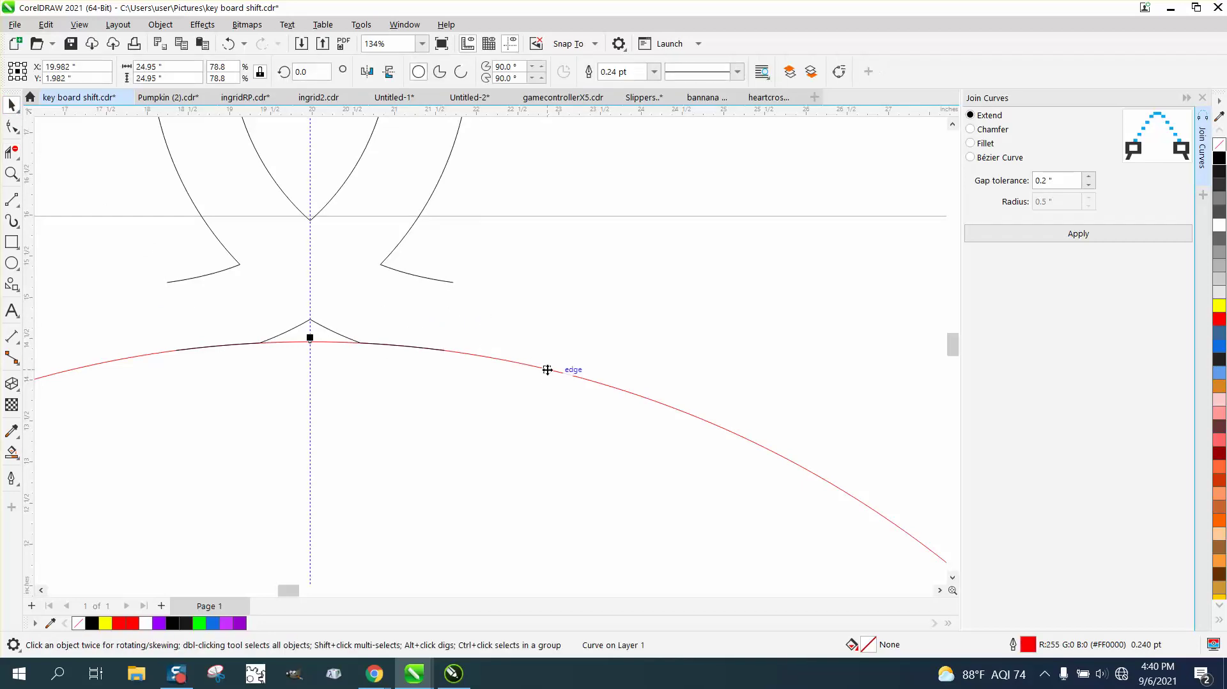
key(Delete)
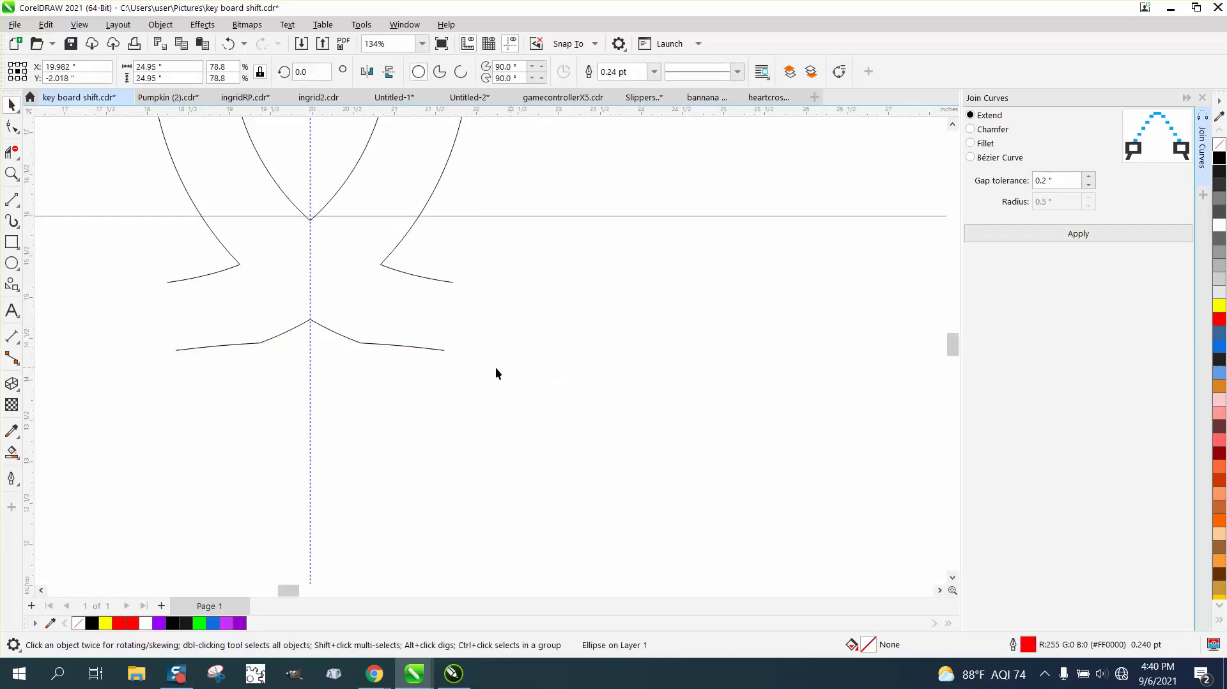
Break apart the right and left half curves of the loop into separate pieces.
click(321, 326)
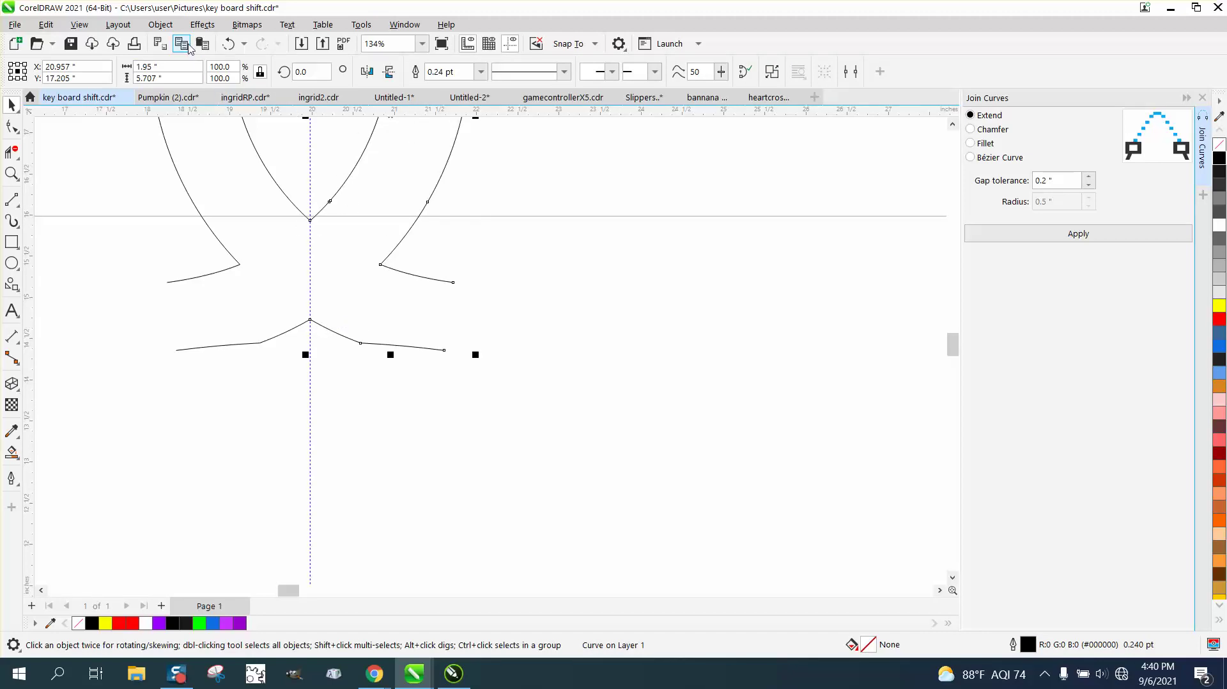
click(160, 24)
click(195, 368)
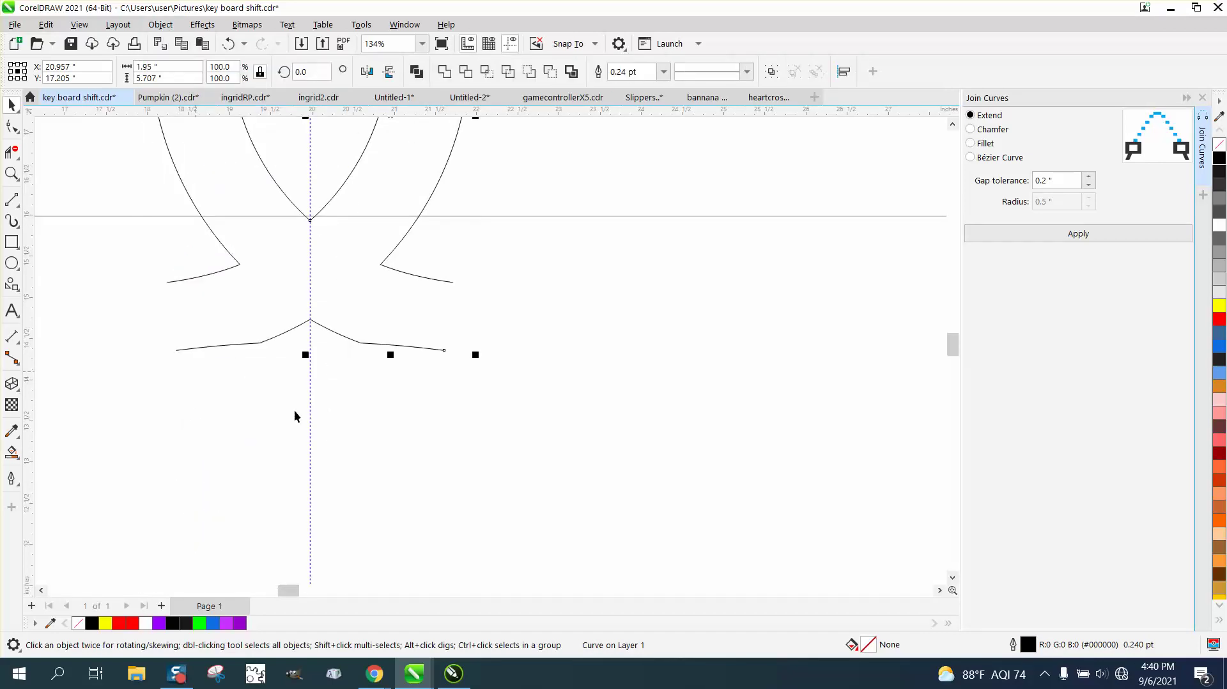
click(255, 343)
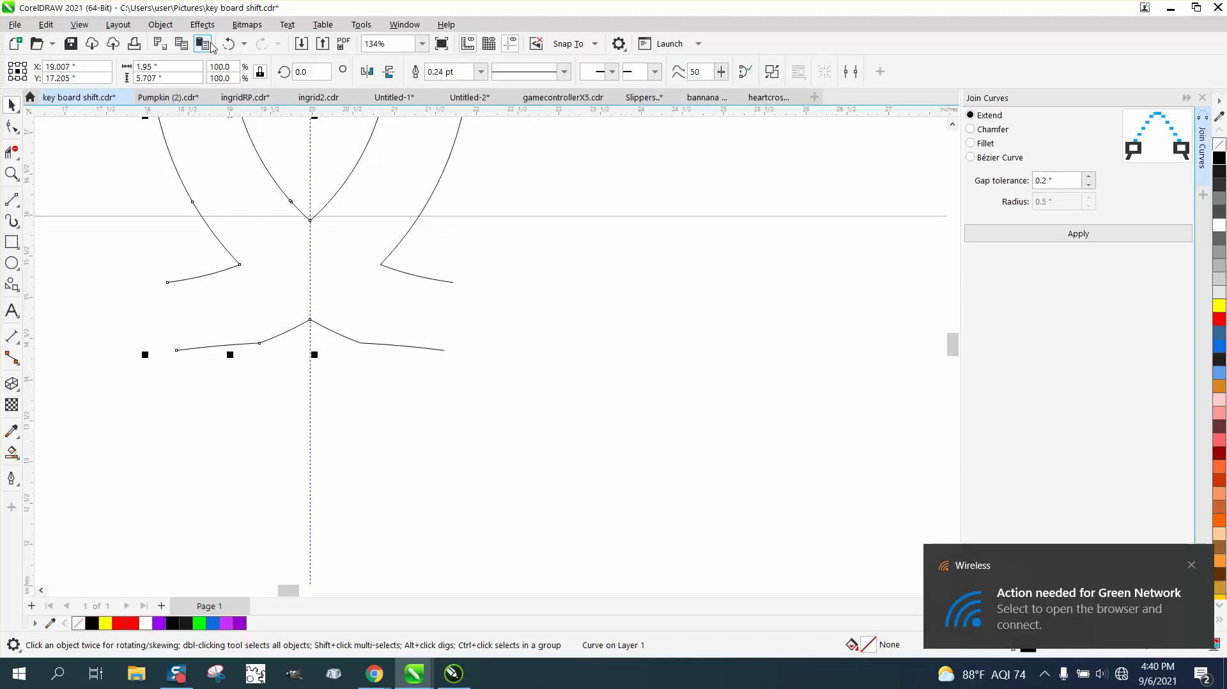
click(160, 24)
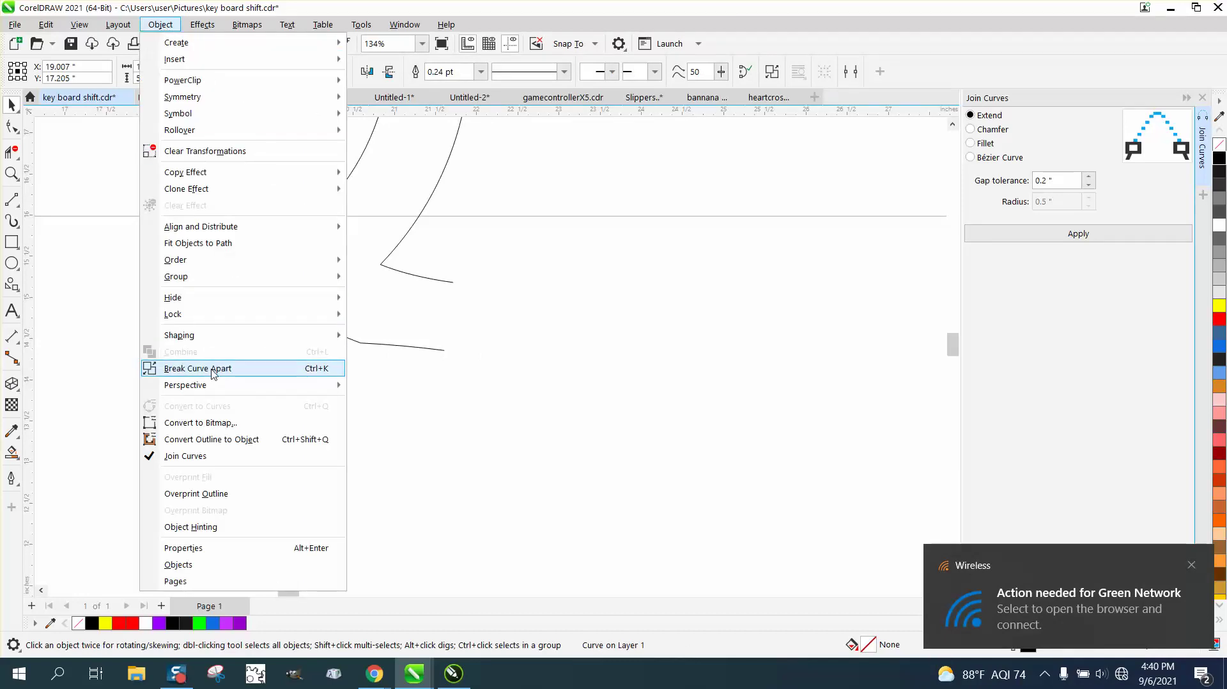
click(212, 369)
Delete the two lowest base curves that meet in a peak beneath the loop.
drag(453, 390, 497, 397)
key(Down)
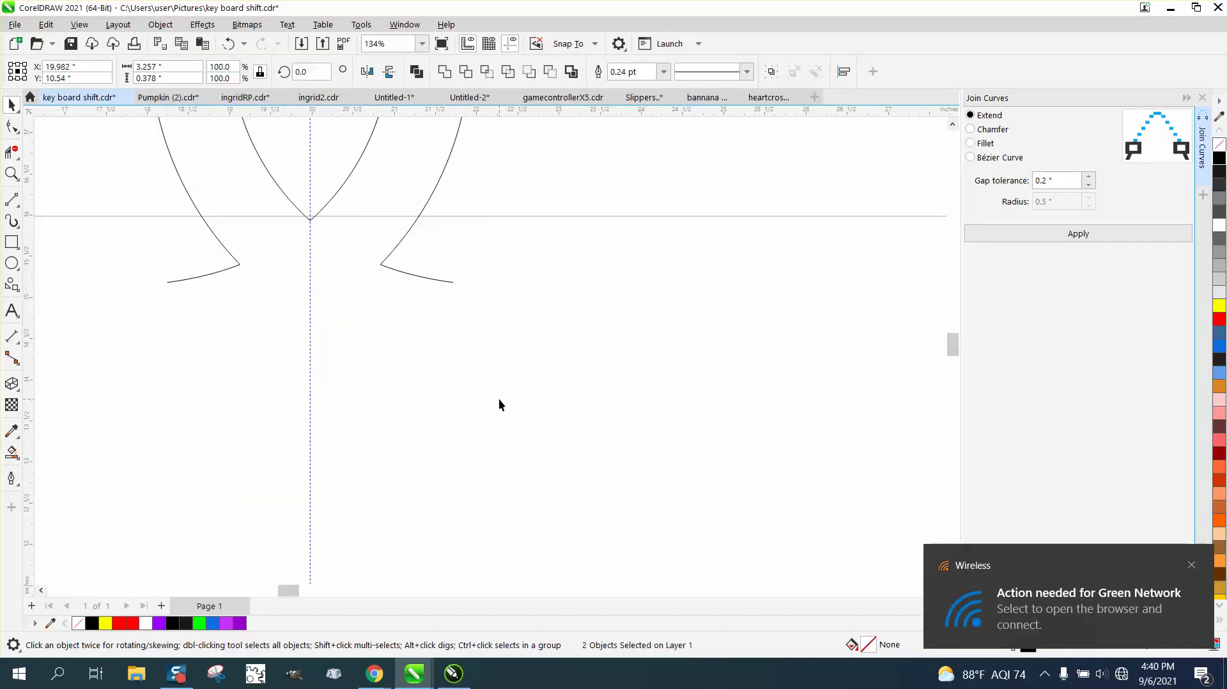
scroll(498, 397, down, 1)
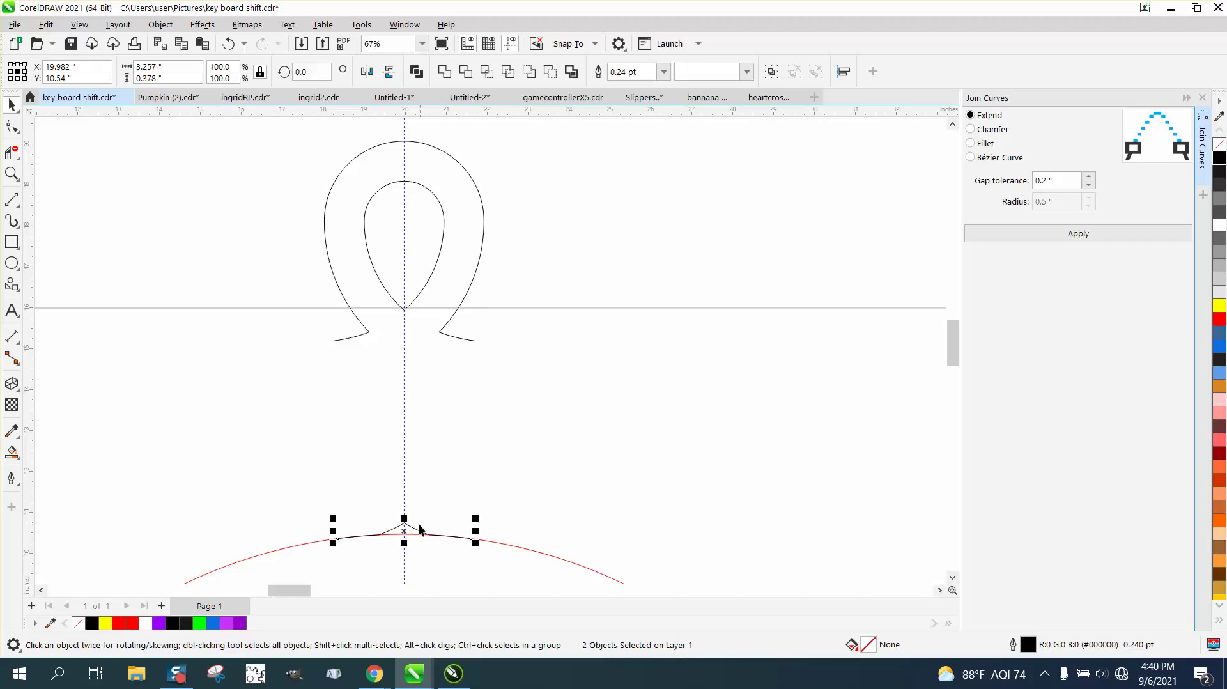
key(Delete)
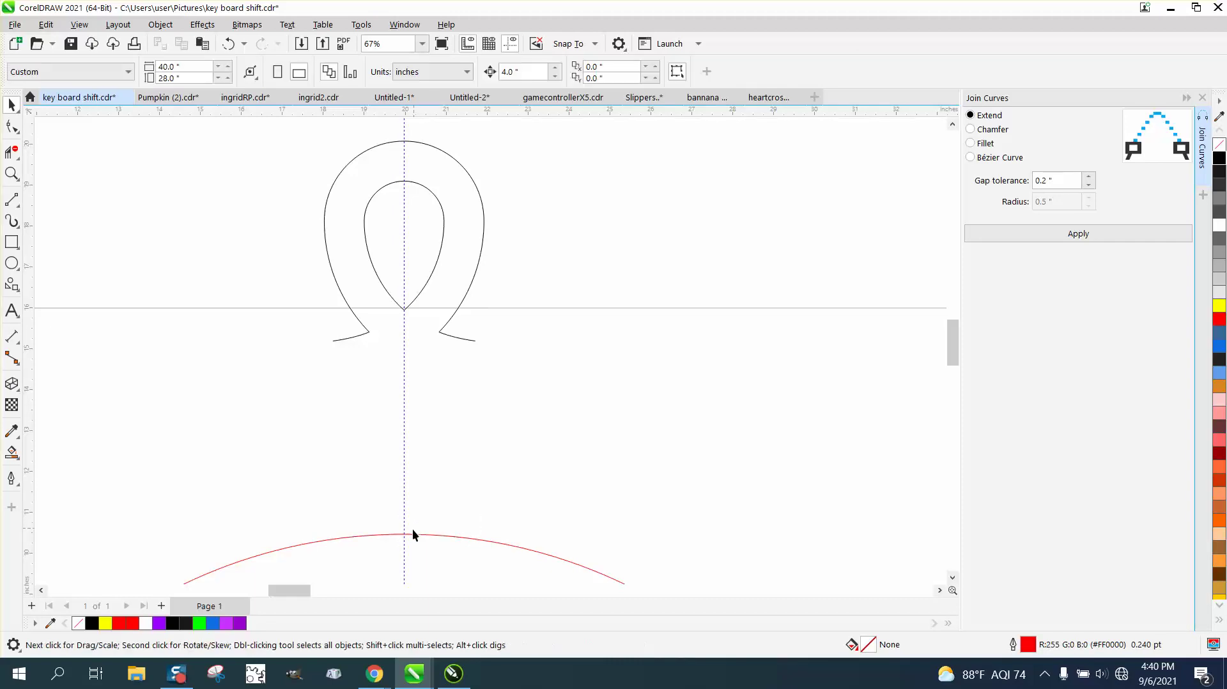
Nudge the large red circle up 4 inches so it sits just below the loop's feet.
click(411, 534)
key(Up)
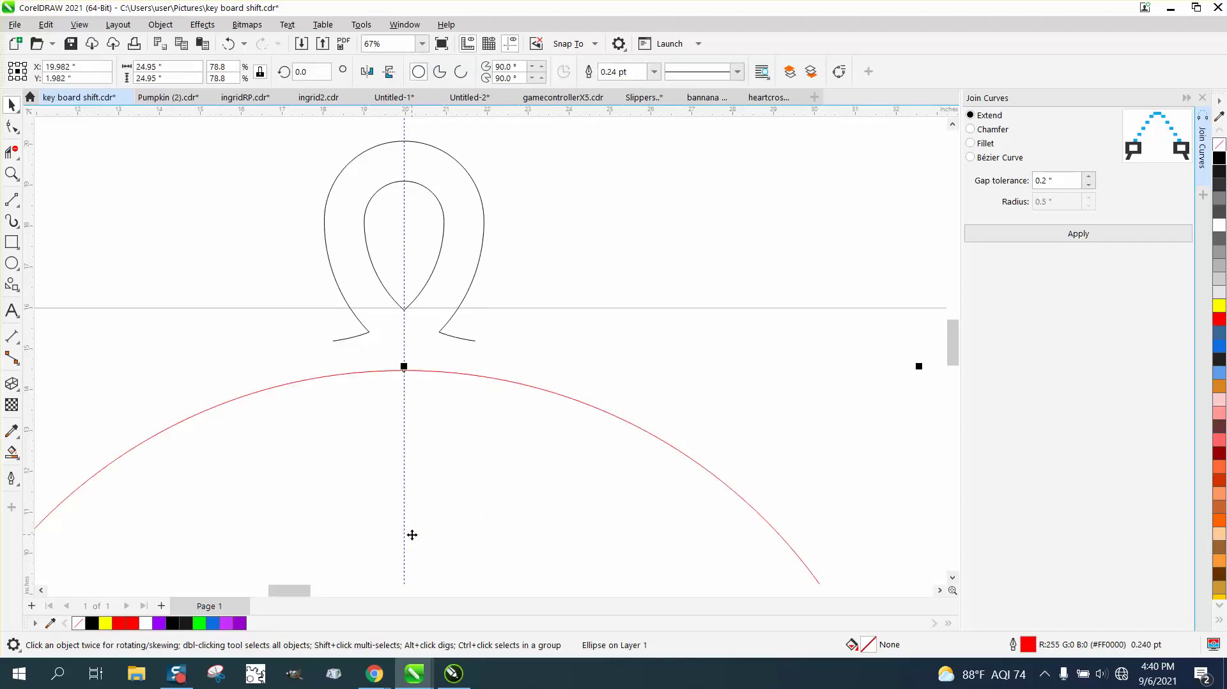
scroll(384, 448, down, 1)
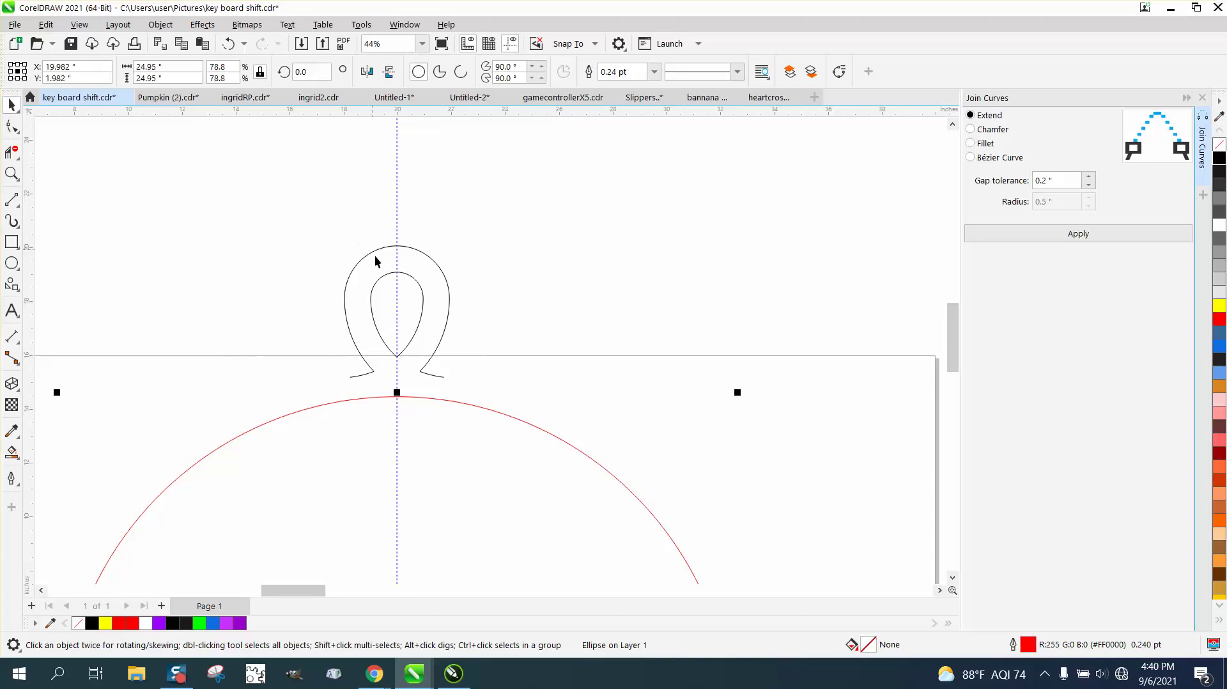
Weld the four inner and outer curves of the loop into a single curve object.
click(410, 275)
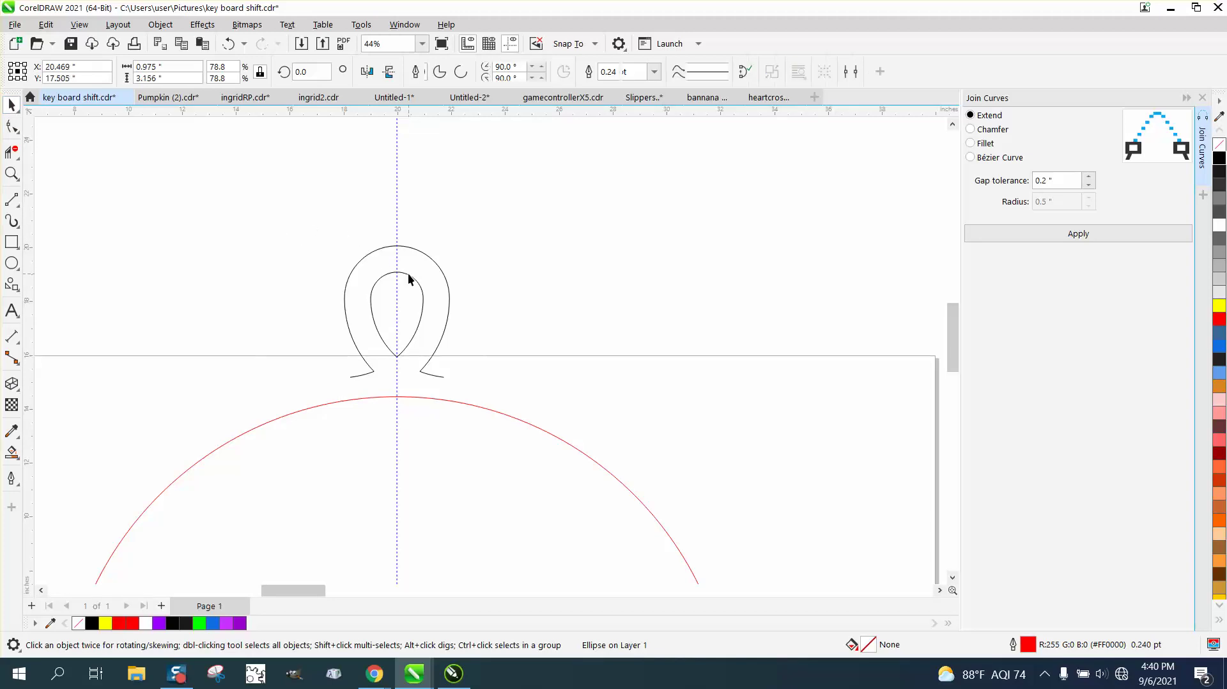
click(387, 298)
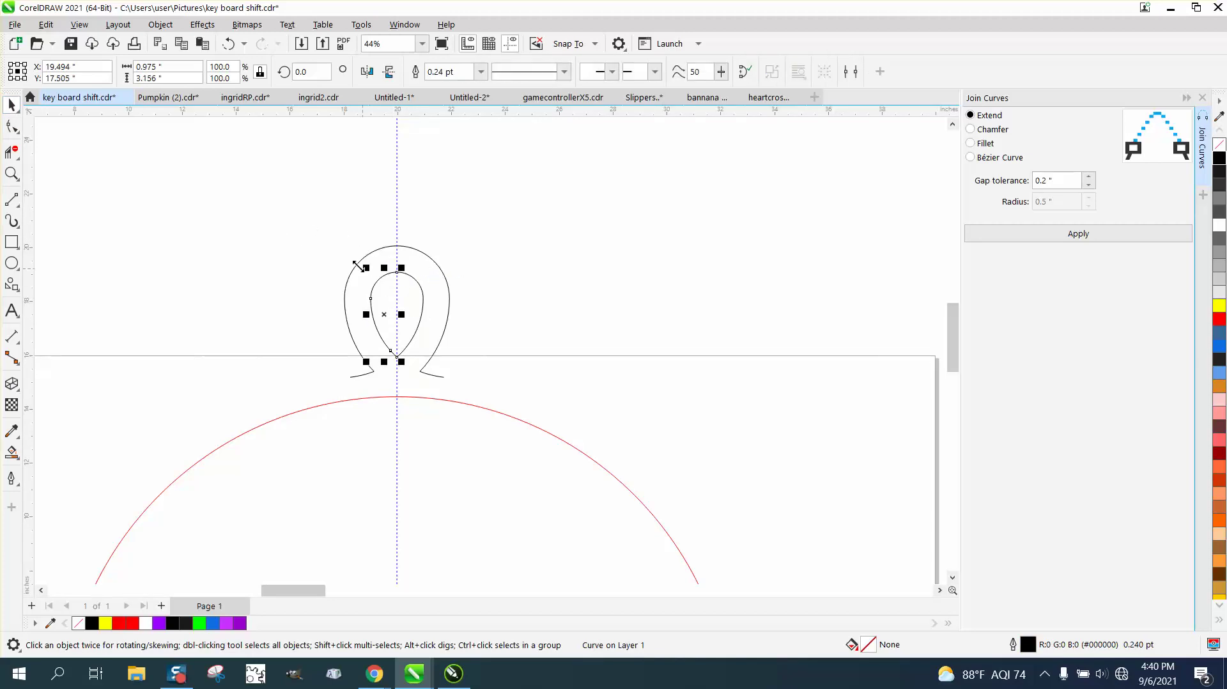
drag(324, 222, 504, 358)
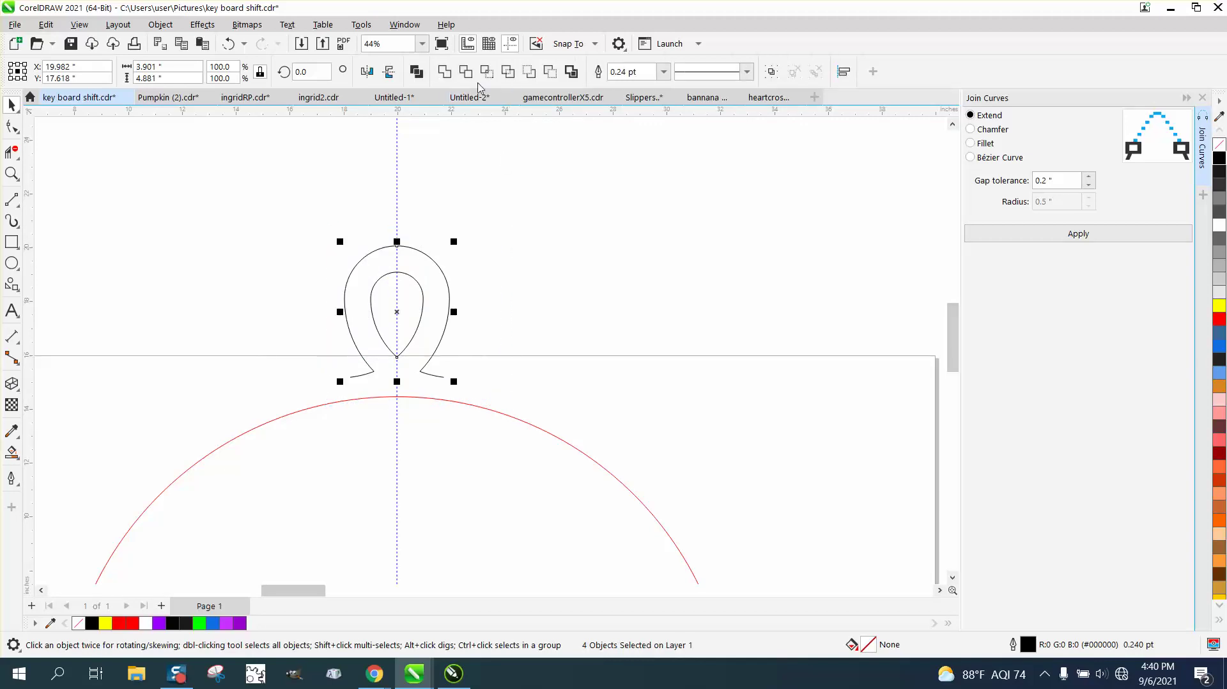
click(447, 75)
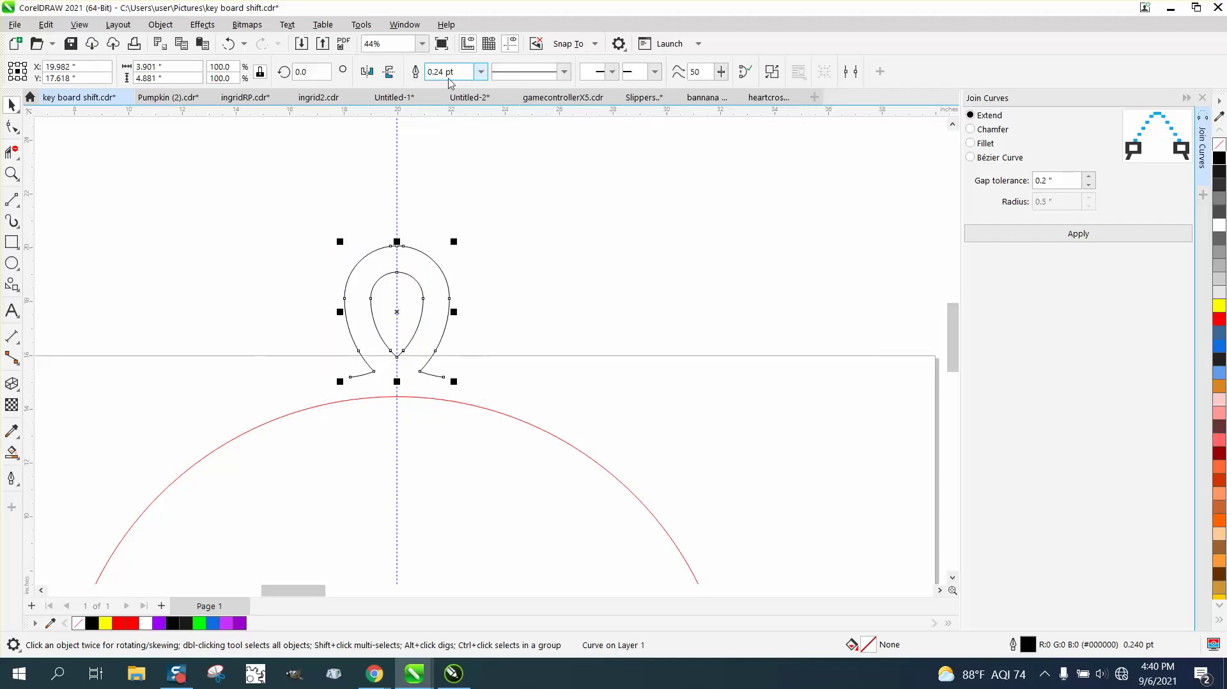
scroll(465, 148, down, 1)
scroll(464, 156, down, 1)
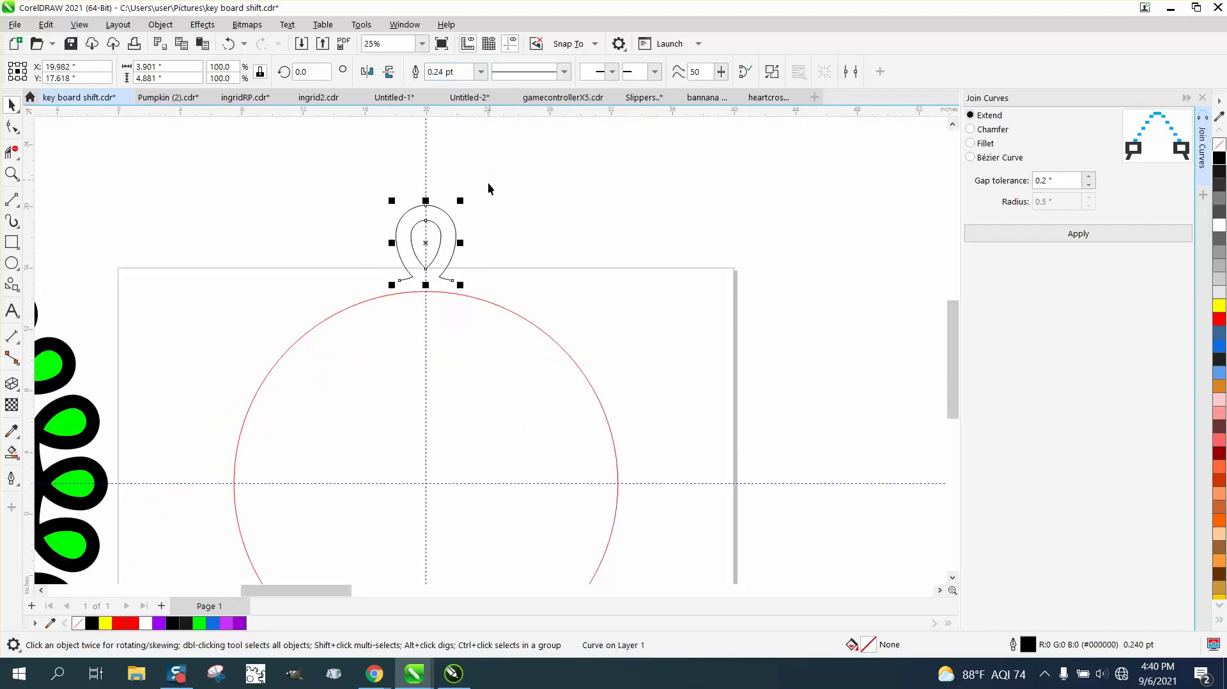
Close the Join Curves docker and open the Transform docker for rotating the loop.
click(1202, 97)
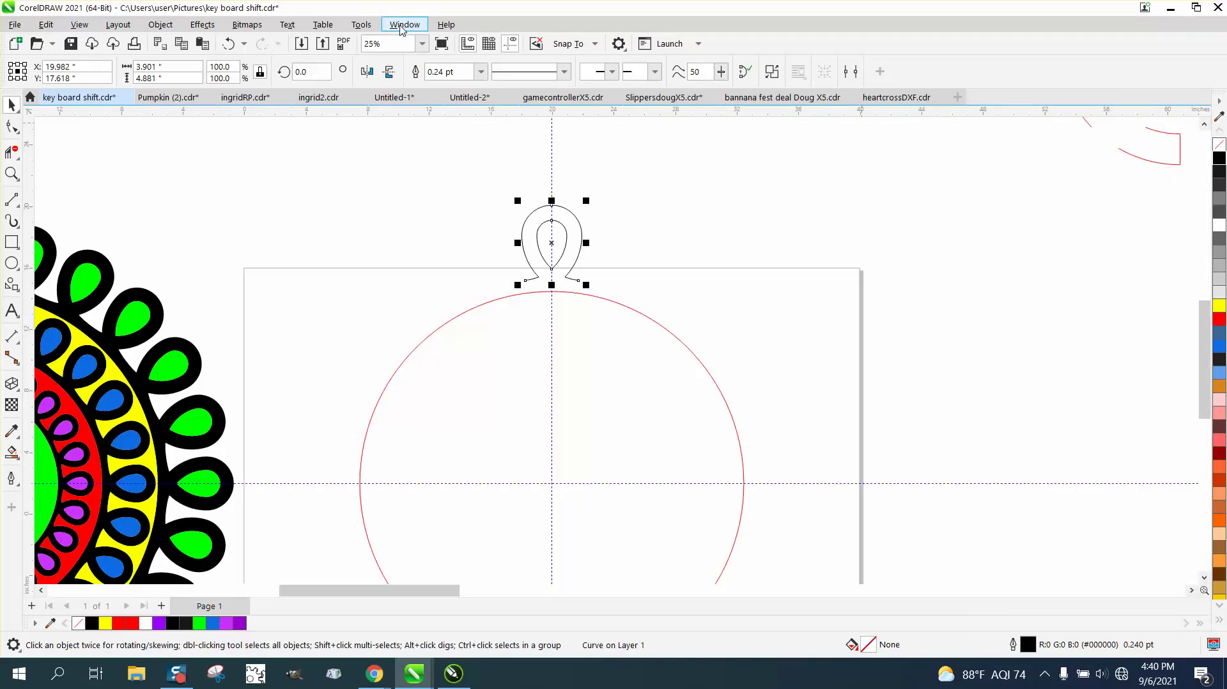
click(402, 27)
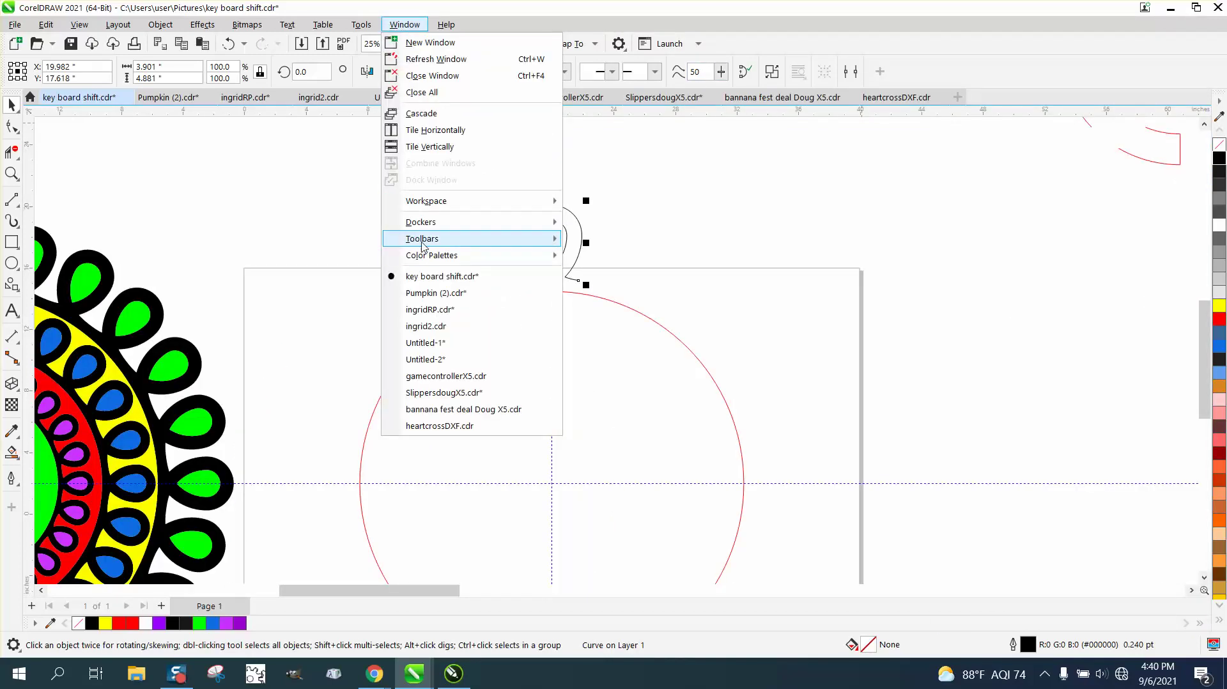
mouse_move(427, 224)
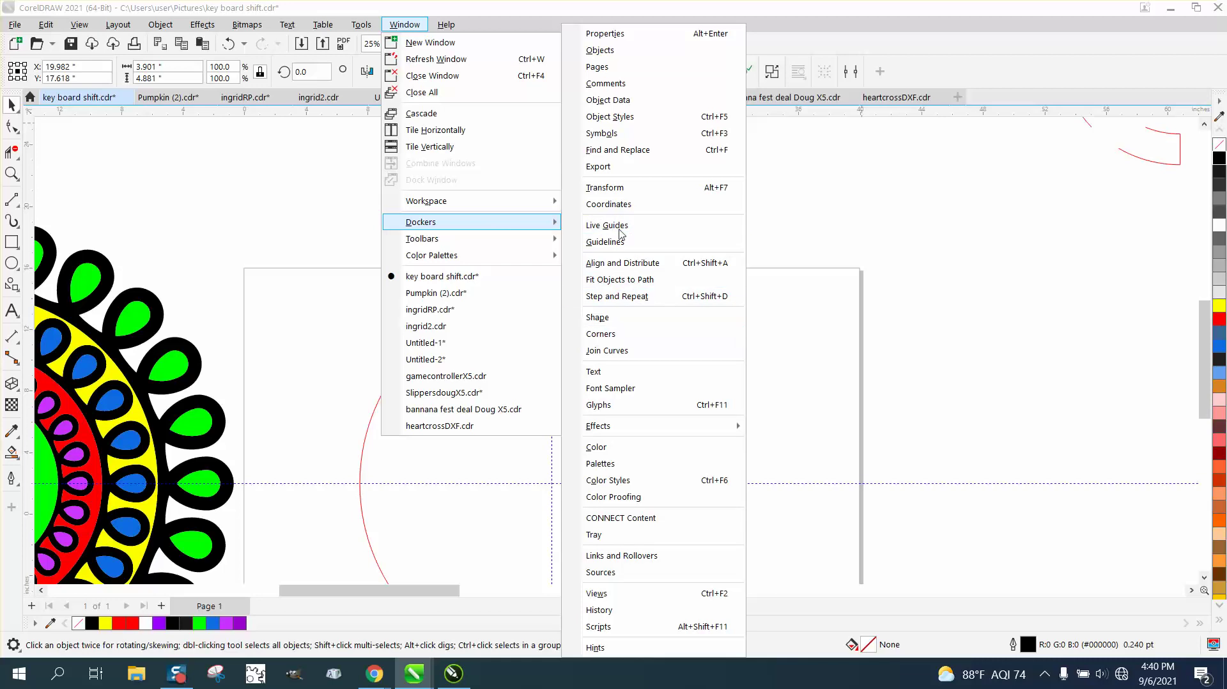
click(605, 187)
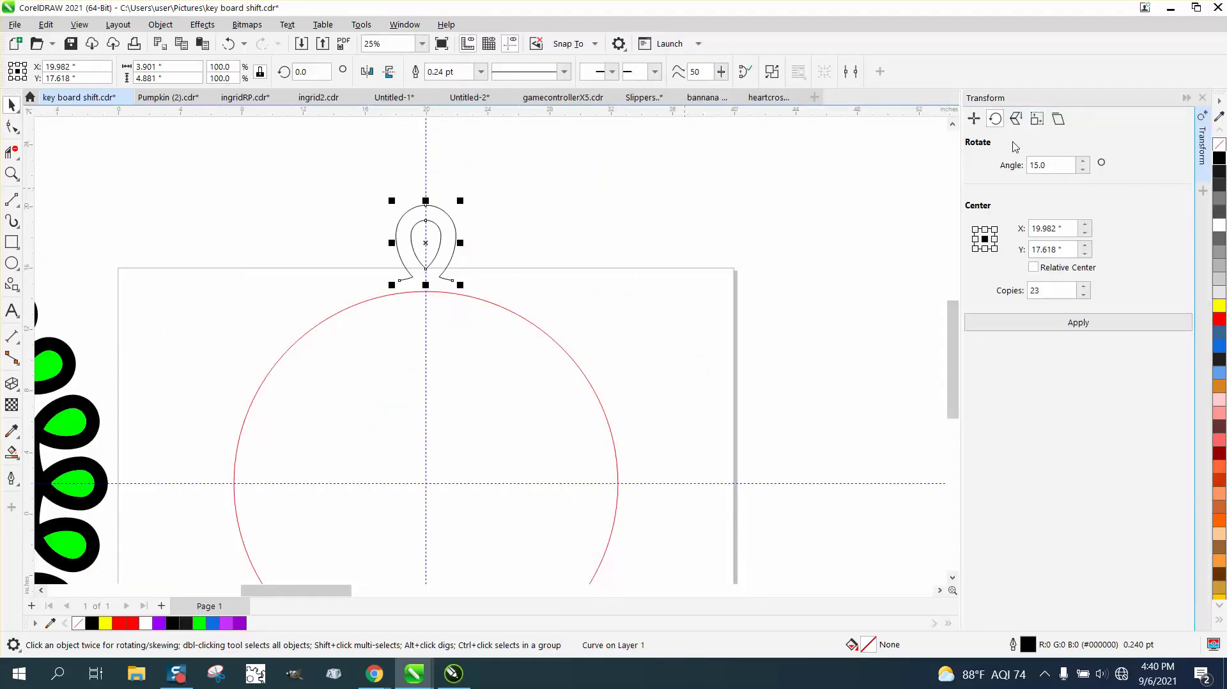
Place the loop's rotation center at the red circle's center and create 23 copies rotated by 15 degrees.
click(427, 243)
mouse_move(427, 243)
mouse_down()
mouse_move(415, 434)
mouse_move(428, 480)
mouse_up()
click(563, 318)
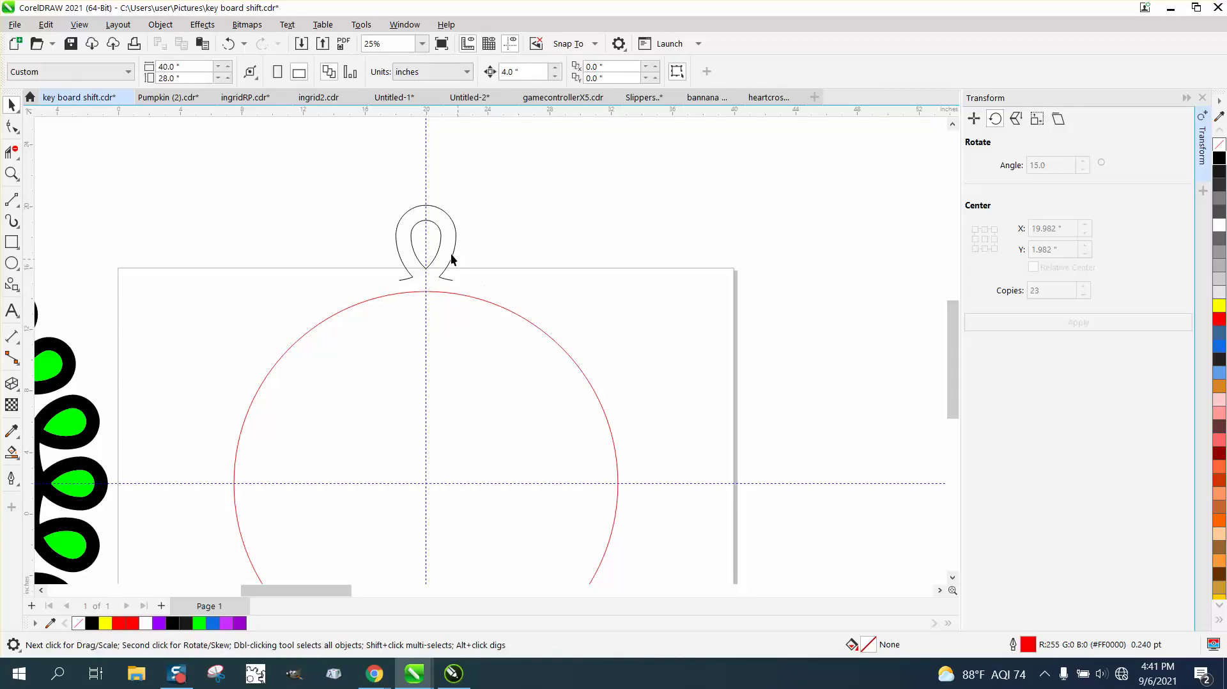
click(439, 247)
click(427, 245)
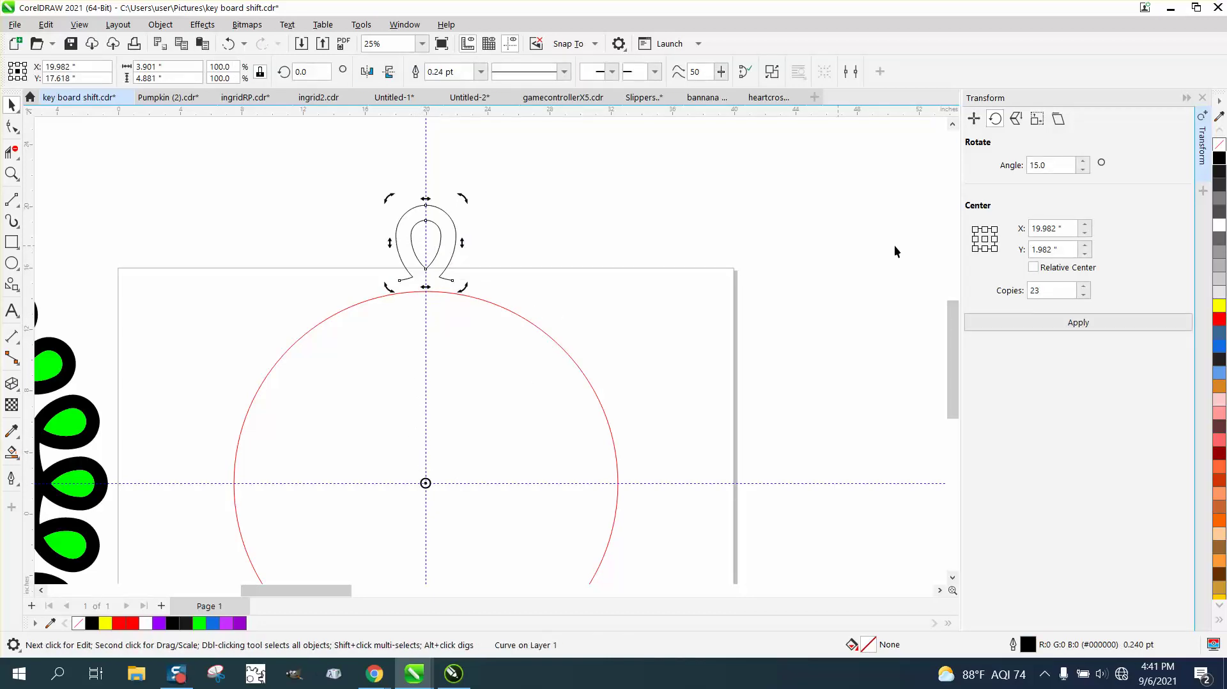
click(1074, 325)
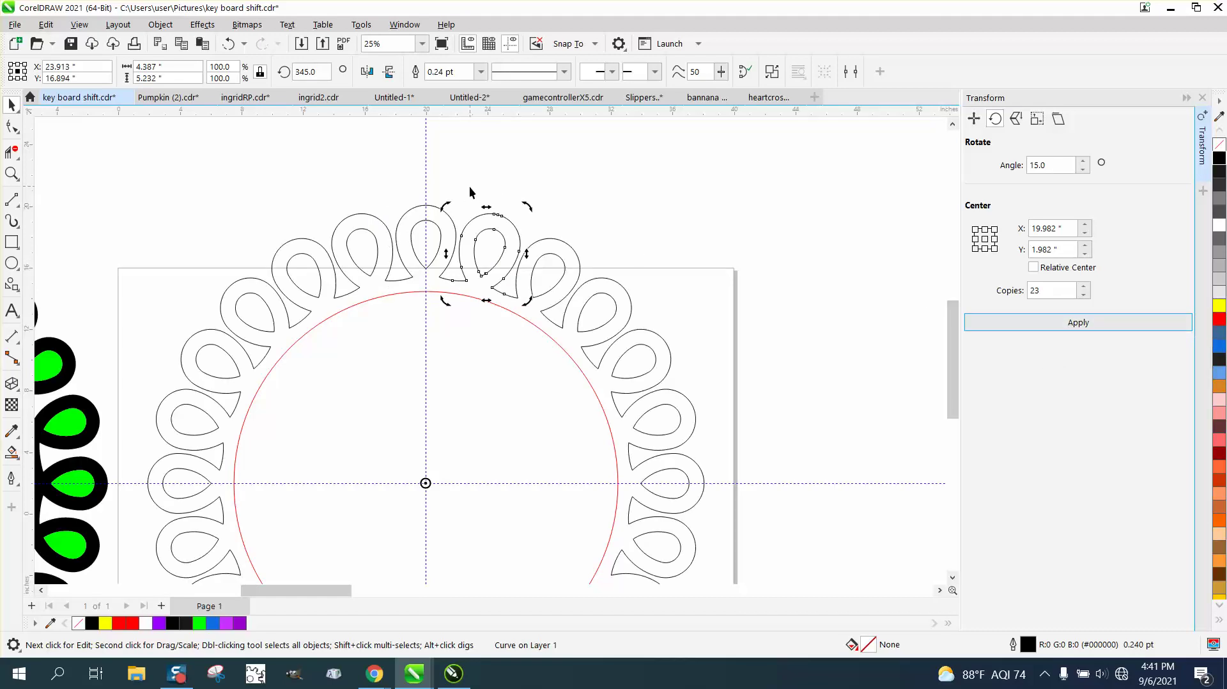
Draw a rectangle about 43 by 45 inches enclosing the entire ring of loops and the red circle.
click(11, 173)
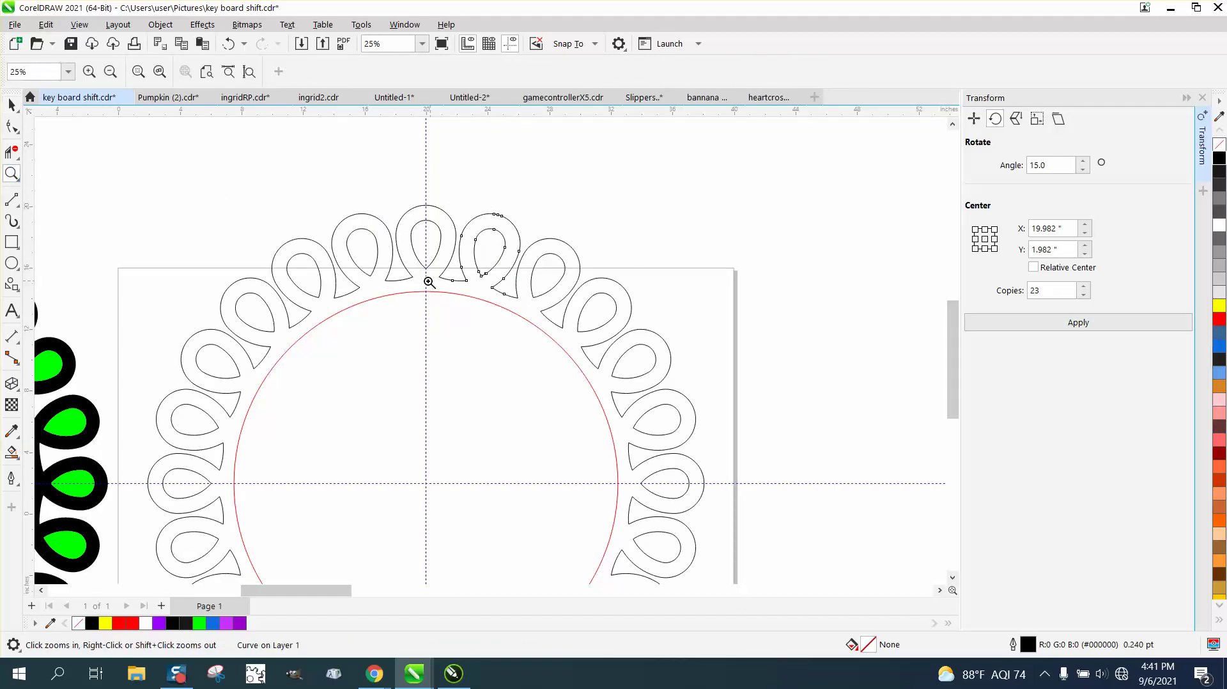
drag(383, 265, 438, 286)
scroll(419, 281, down, 8)
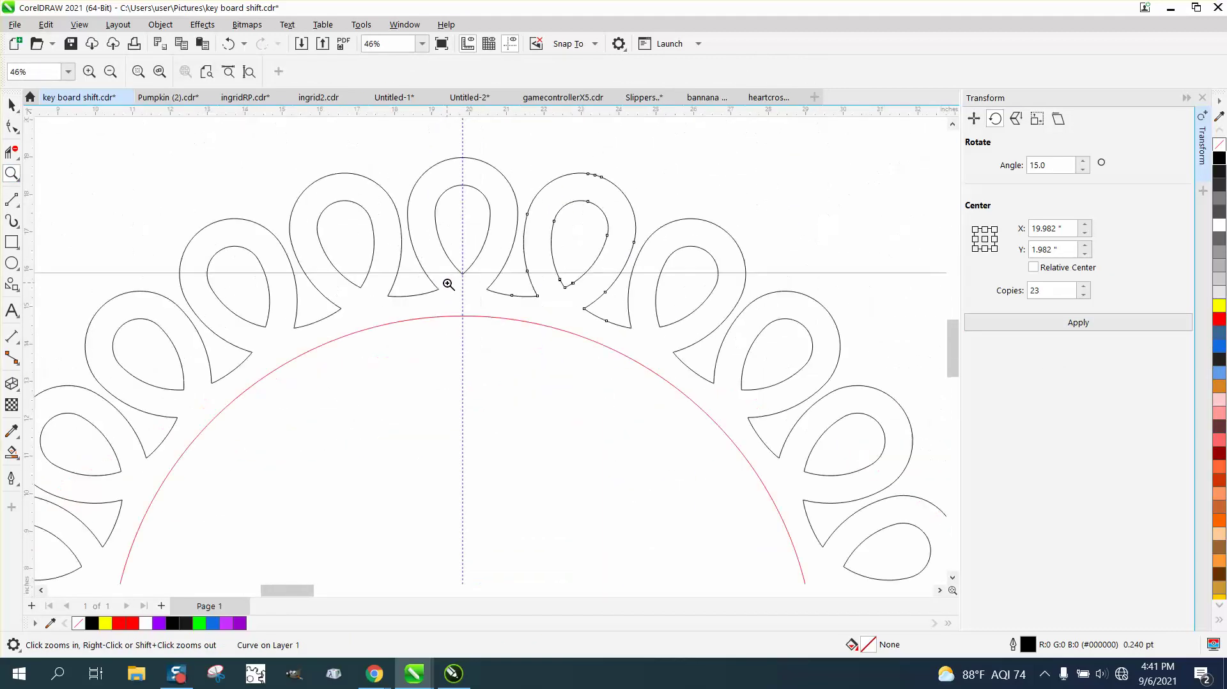
click(11, 241)
drag(274, 228, 671, 595)
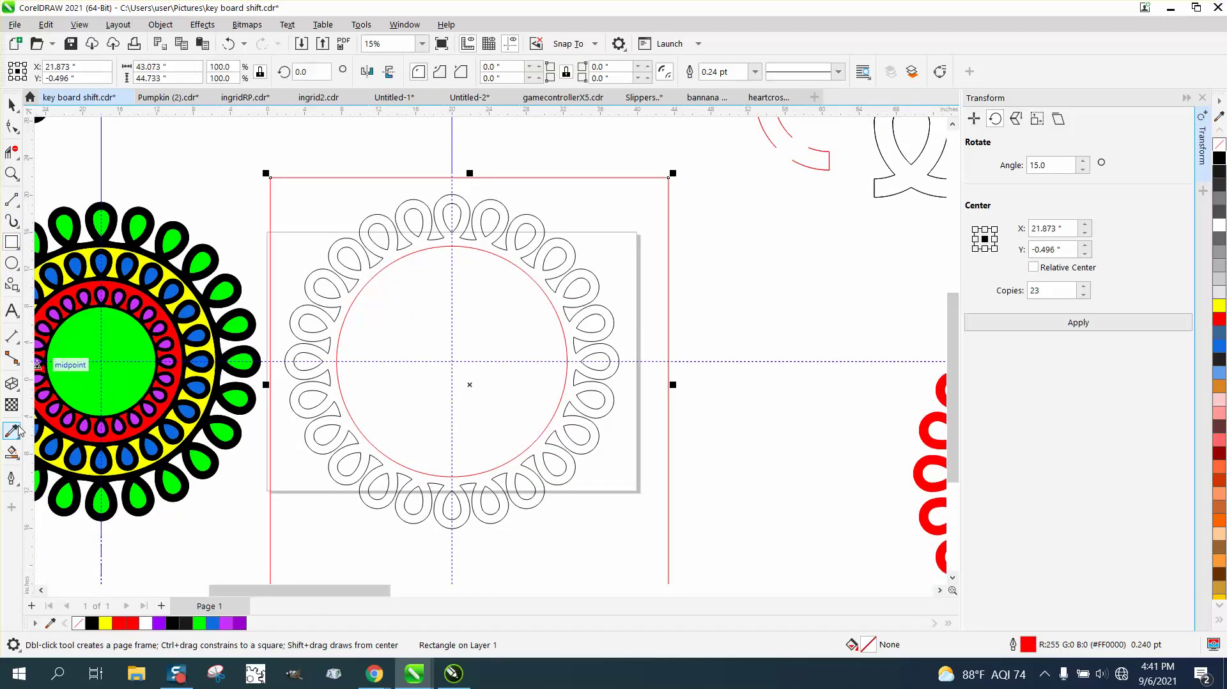
Smart-fill the band between the loops and the circle with green and move the filled ring off the original outlines.
click(12, 451)
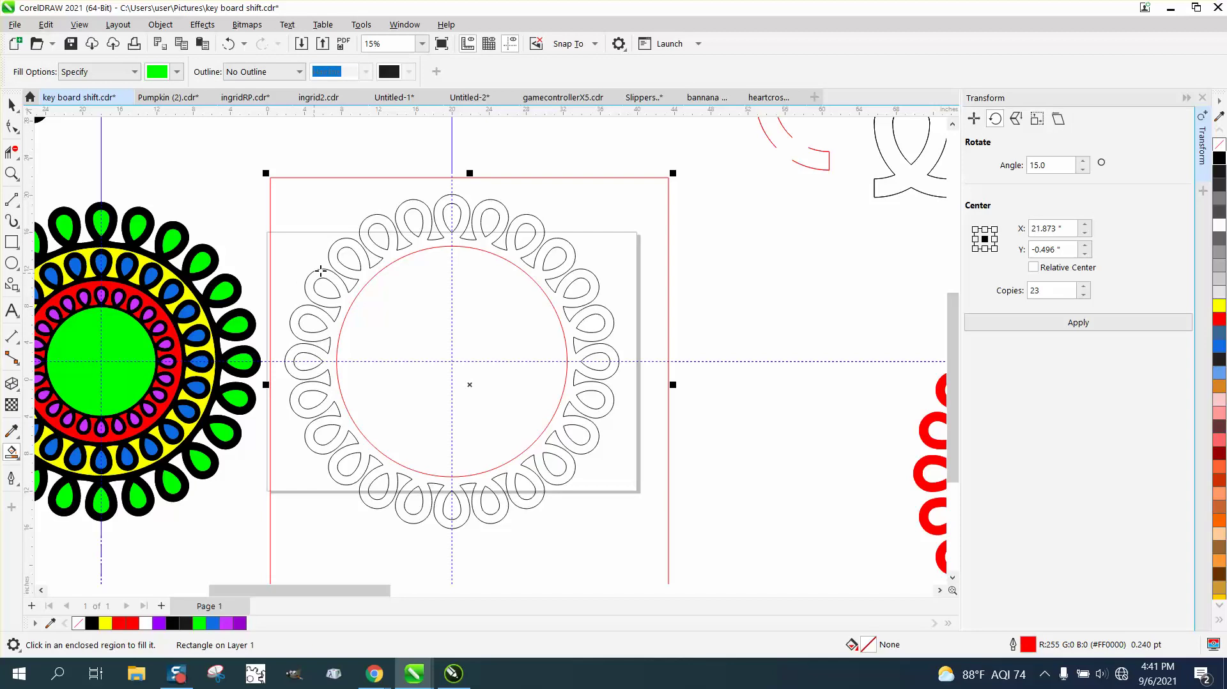
click(451, 242)
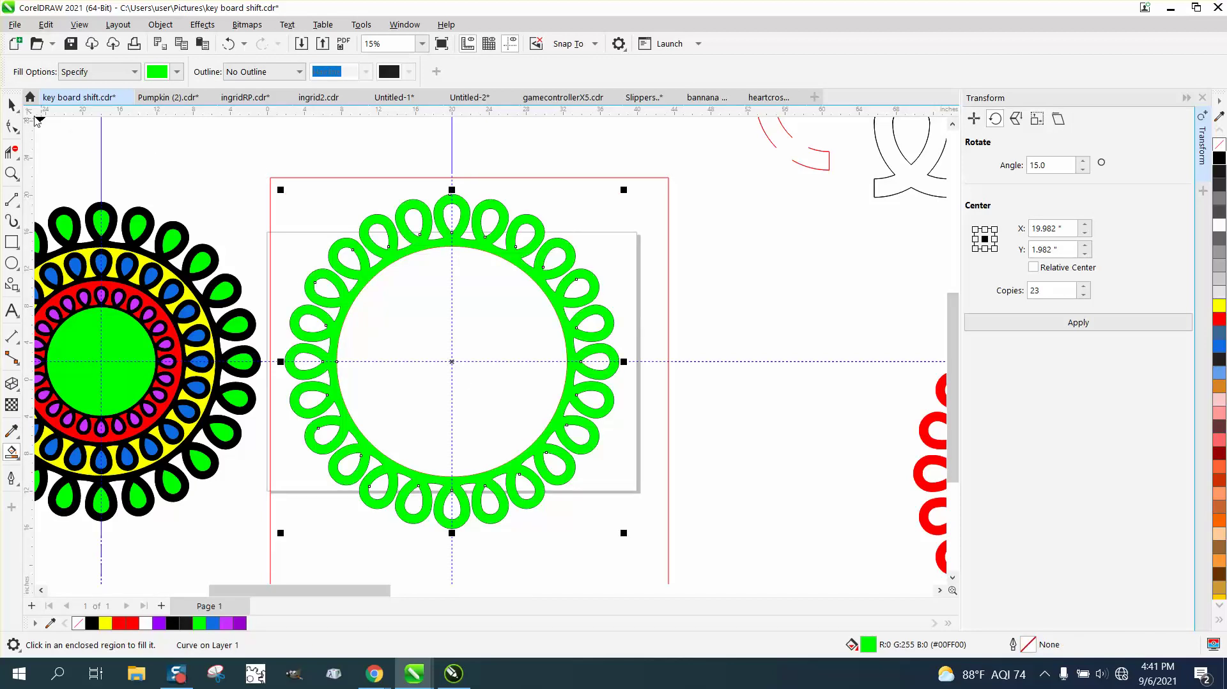
click(11, 105)
scroll(217, 233, down, 2)
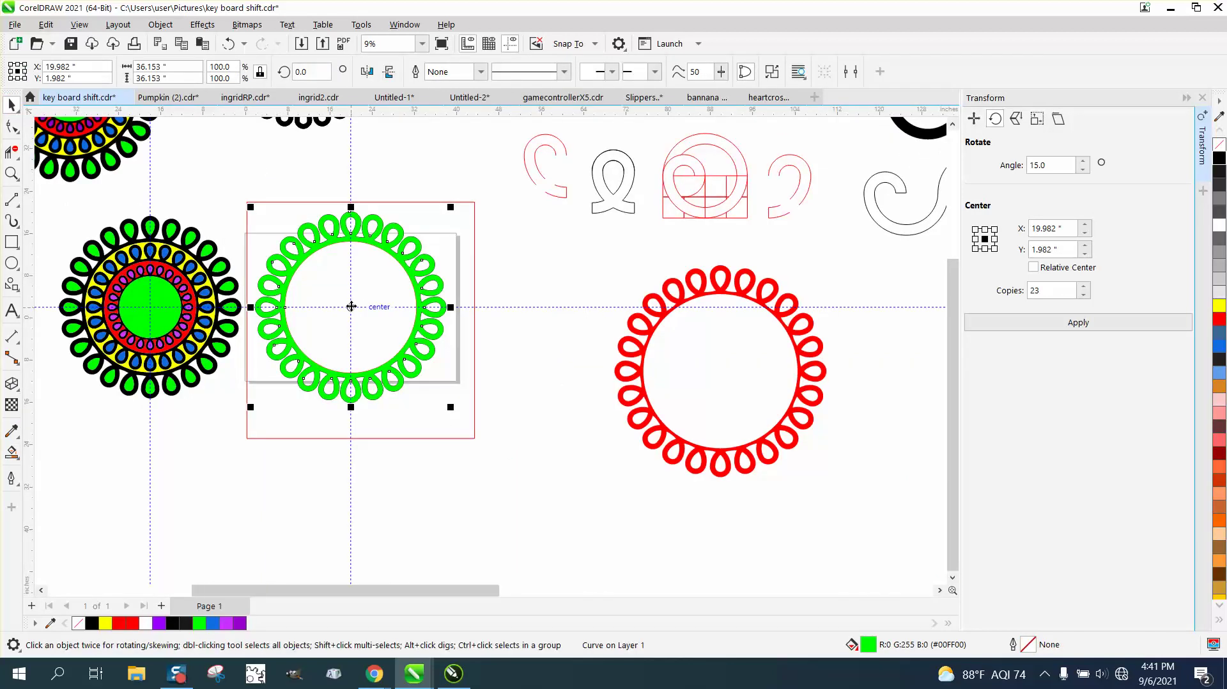
drag(351, 306, 524, 455)
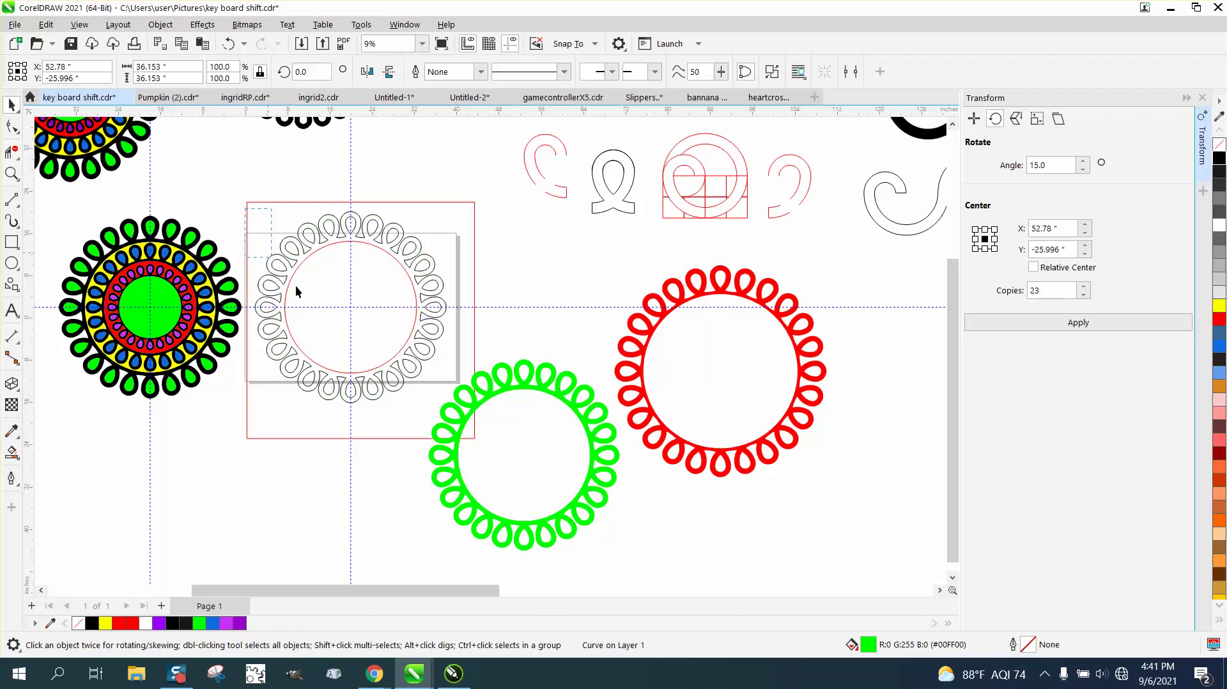
Delete the original loop outlines and red circle, and center the green ring on the page.
click(474, 401)
key(Delete)
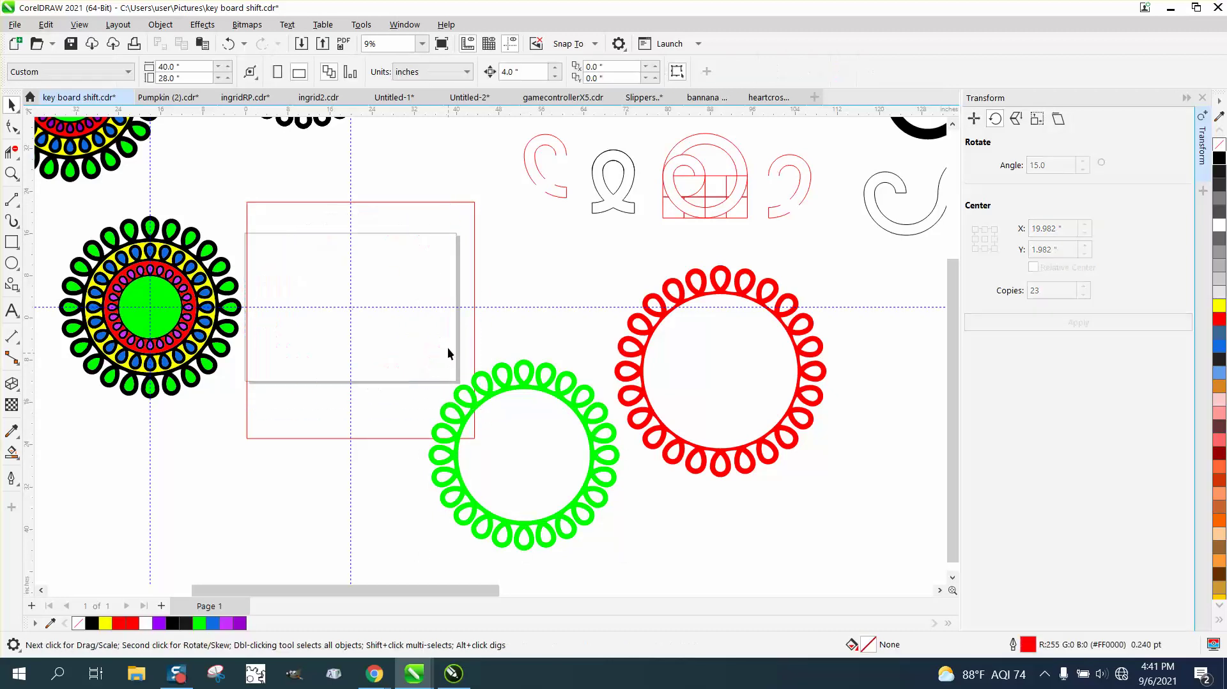
click(501, 379)
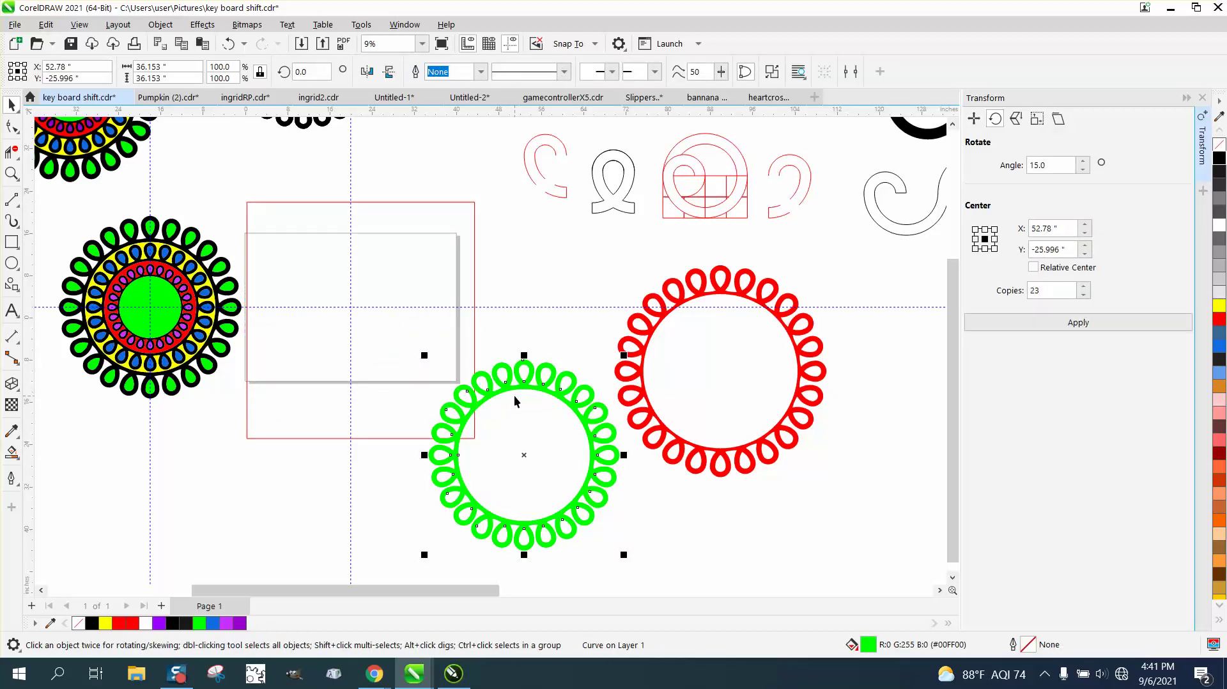
key(p)
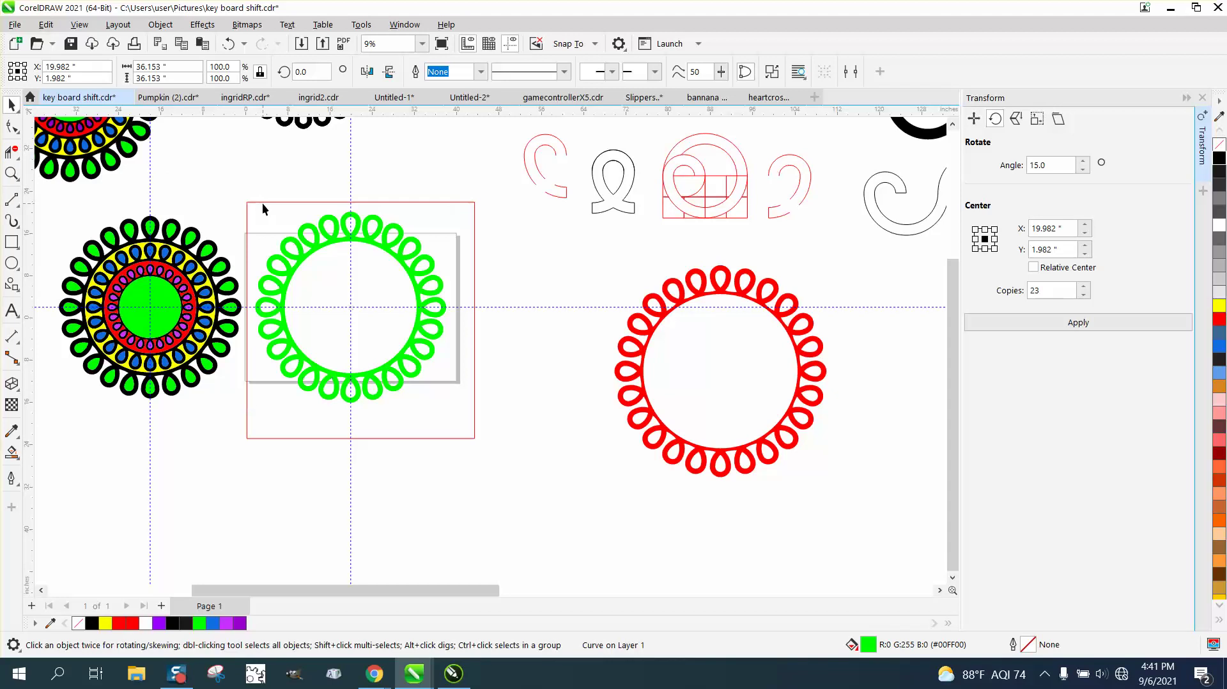
Delete the red rectangle surrounding the green ring.
click(262, 202)
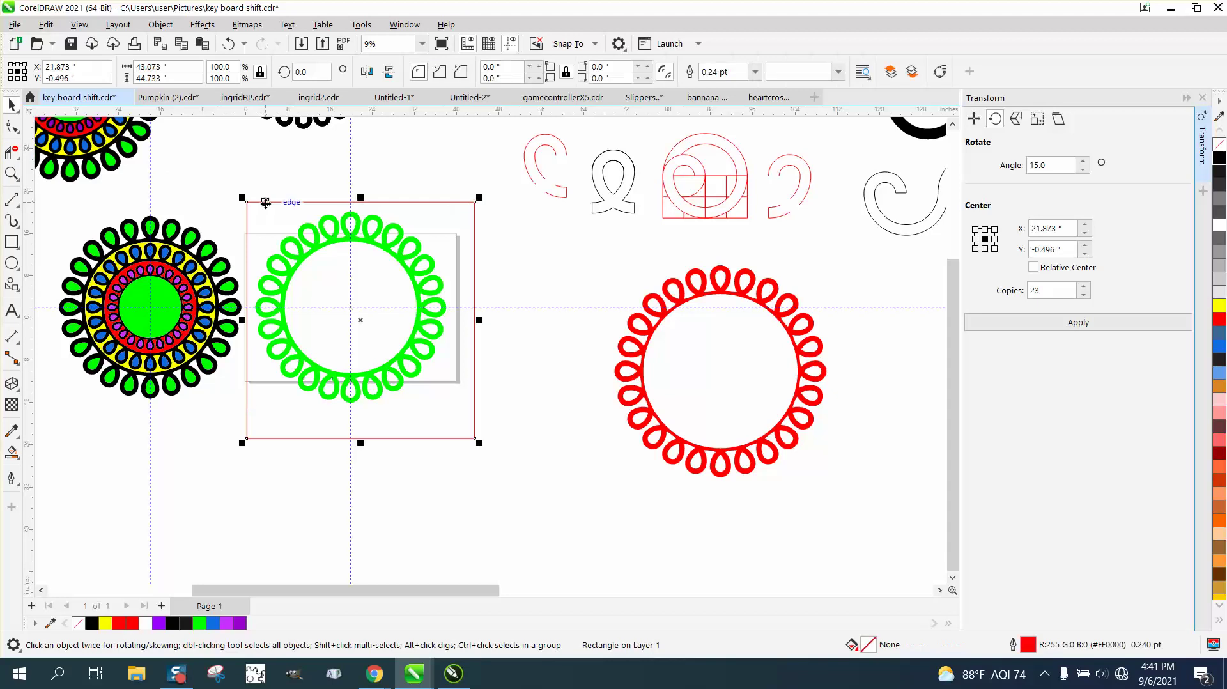
click(11, 173)
drag(221, 190, 548, 434)
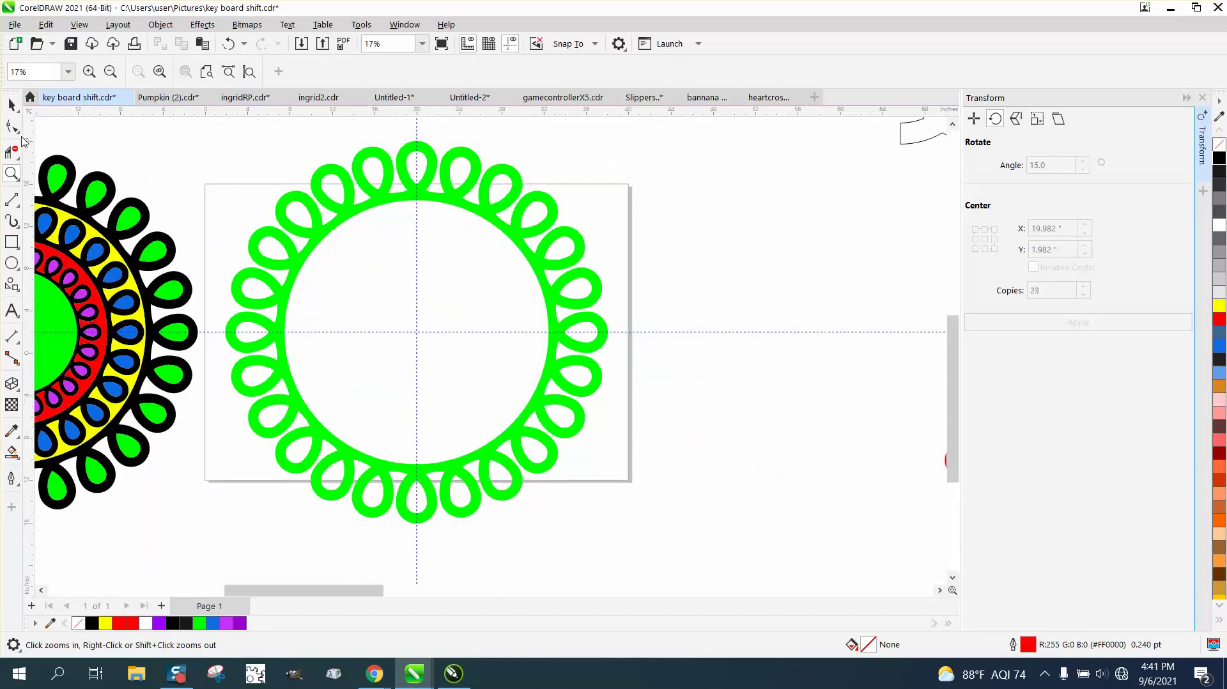
Remove the green ring's fill and give it a black outline.
click(12, 103)
click(554, 200)
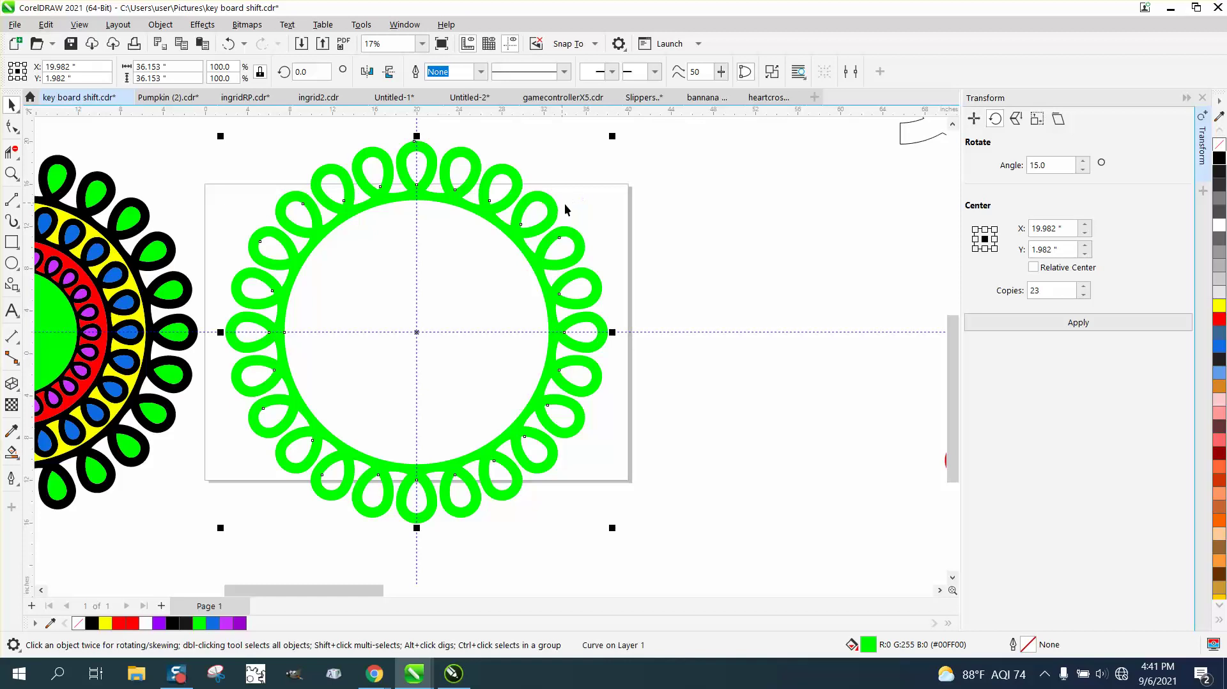
click(1219, 144)
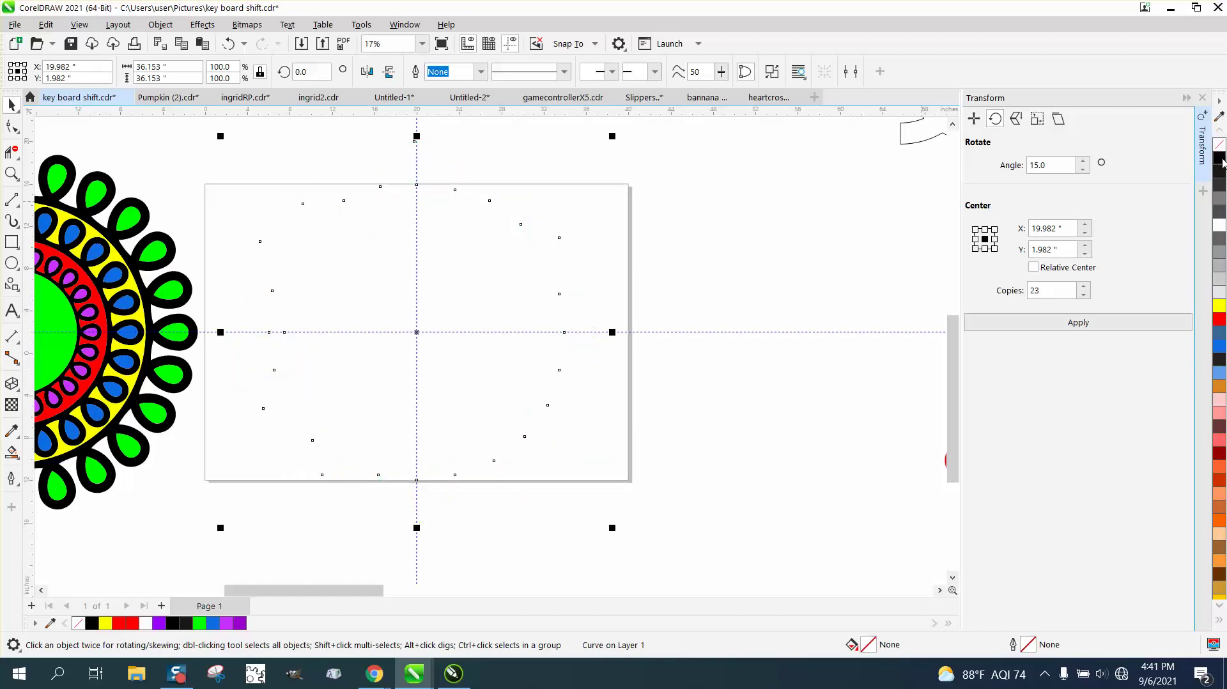
right_click(1219, 158)
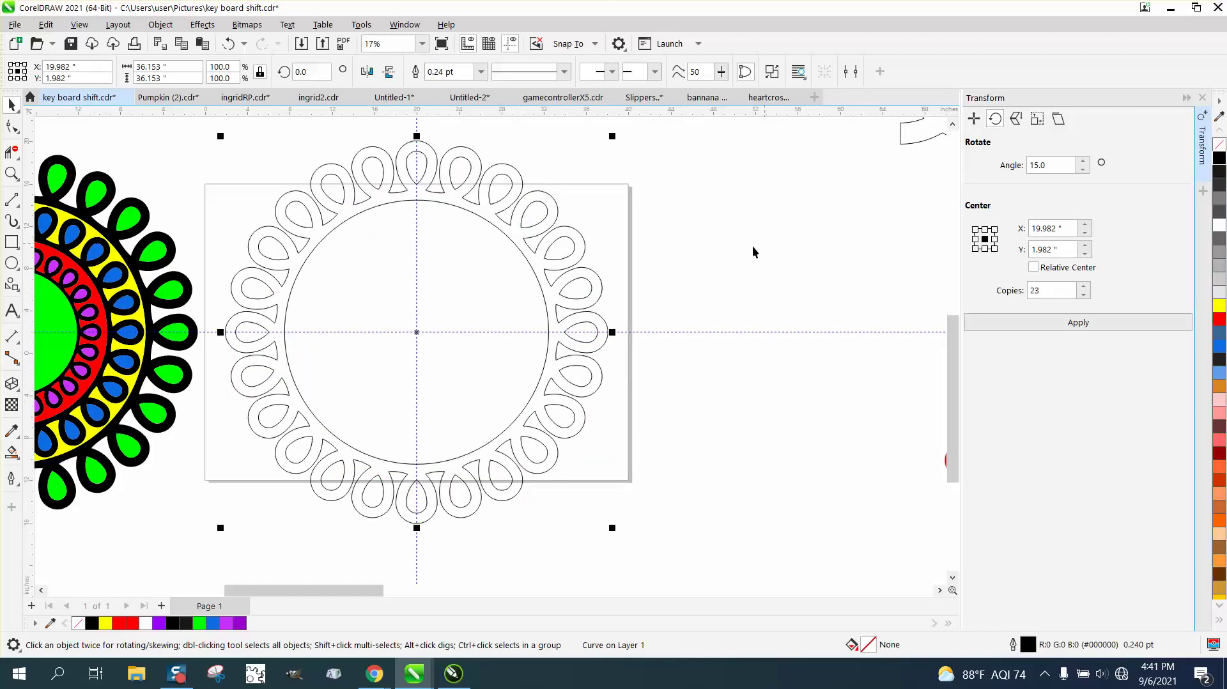